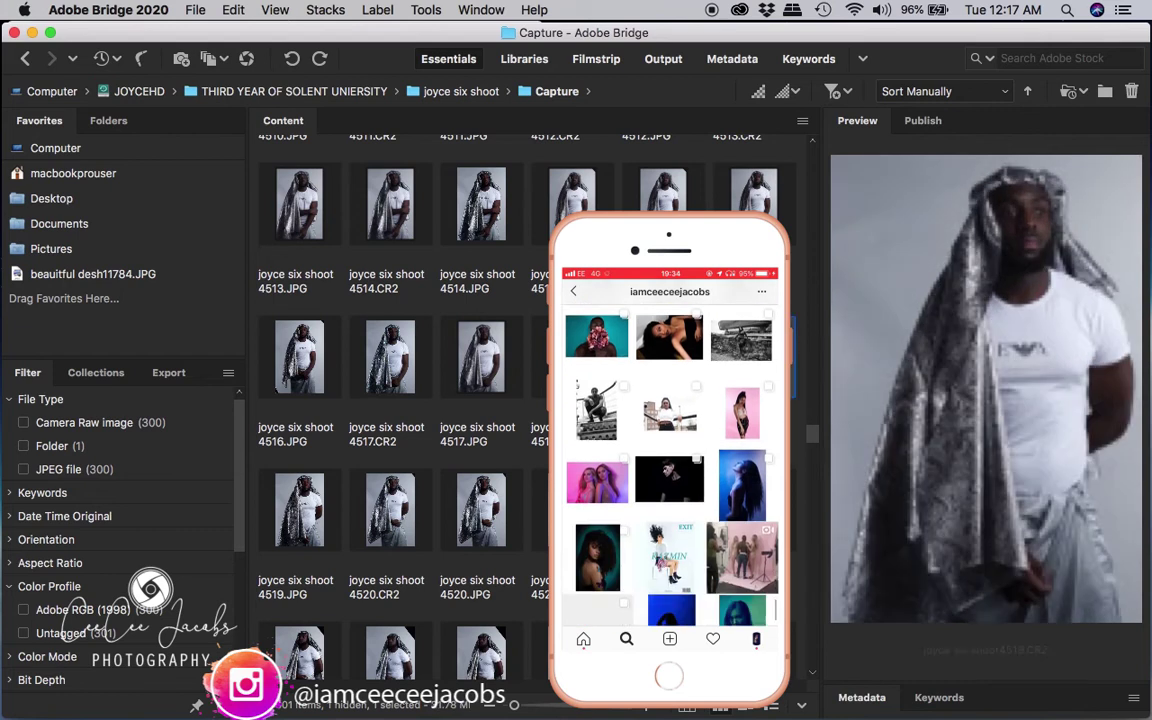
scroll(818, 437, down, 5)
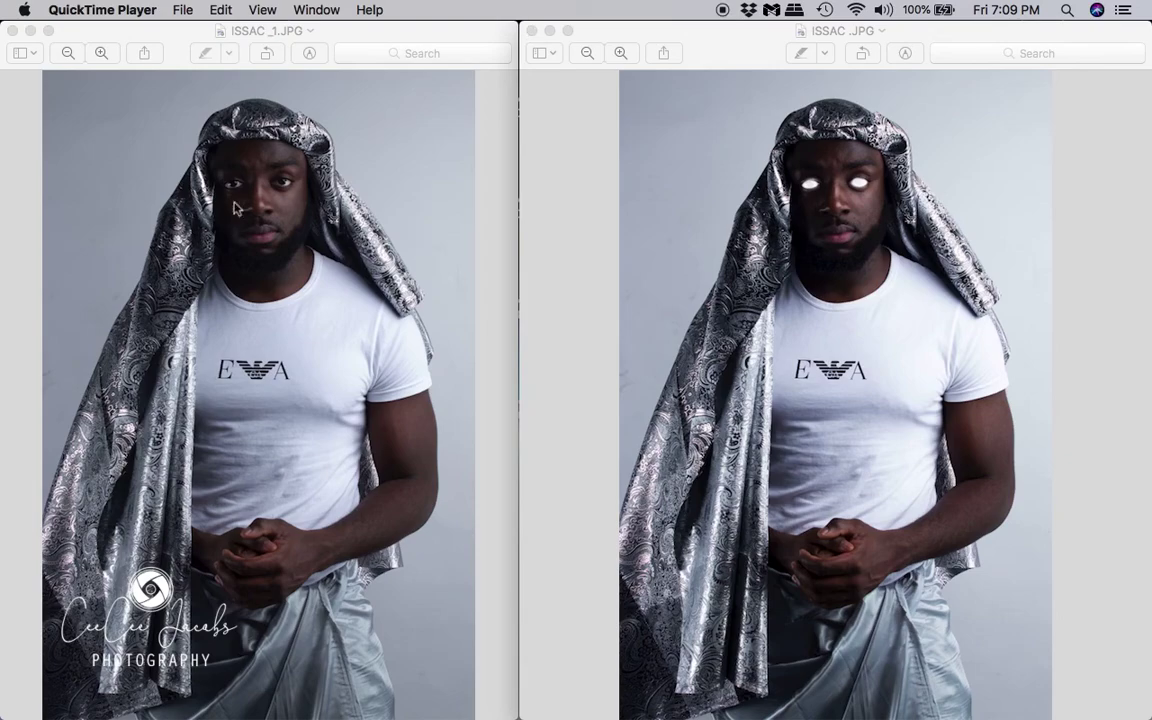
Step: Switch to Preview and magnify the unedited portrait to examine the model's natural eyes closely
click(217, 179)
scroll(236, 254, up, 5)
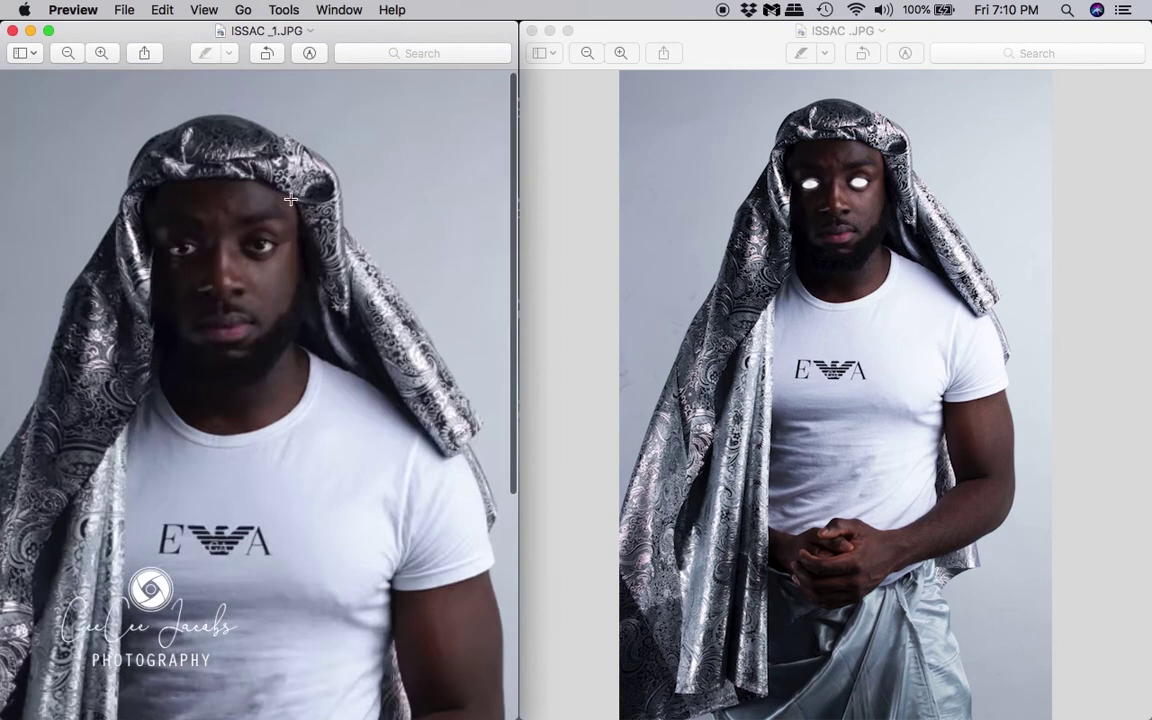
scroll(236, 254, up, 5)
scroll(267, 243, left, 2)
scroll(432, 298, up, 2)
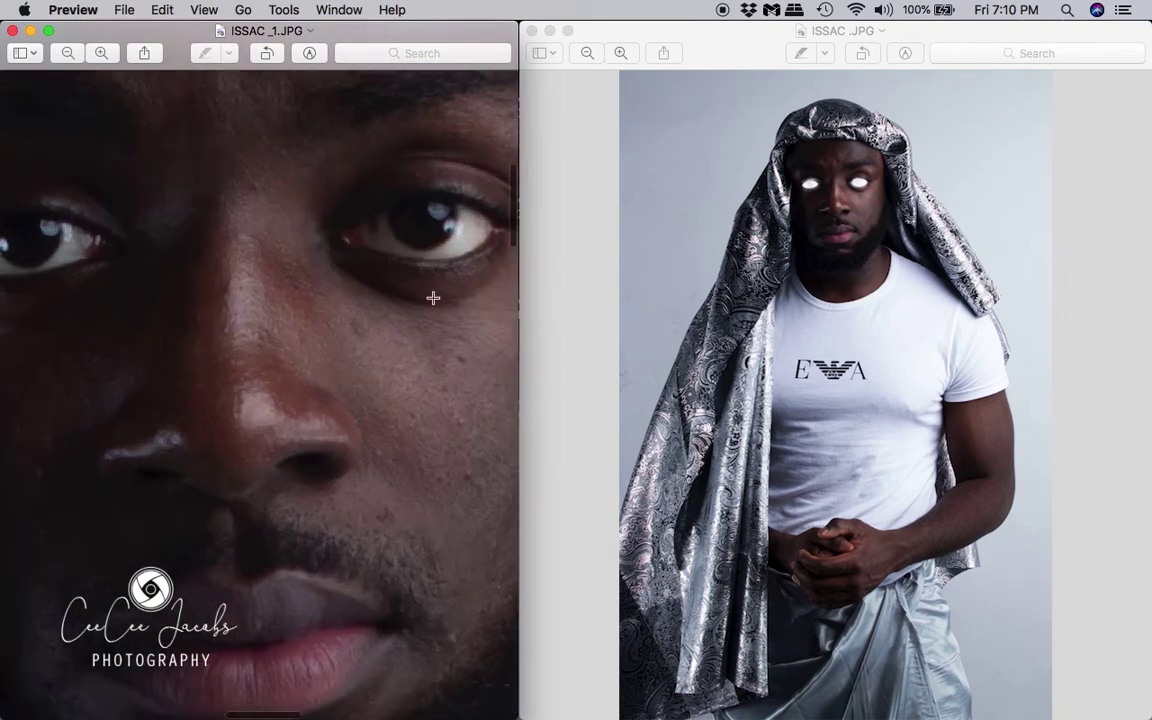
scroll(433, 297, down, 4)
scroll(435, 293, up, 3)
Step: Magnify the edited portrait with the white eyes to the same close-up and compare its eyes with the unedited version
click(812, 176)
scroll(827, 293, up, 6)
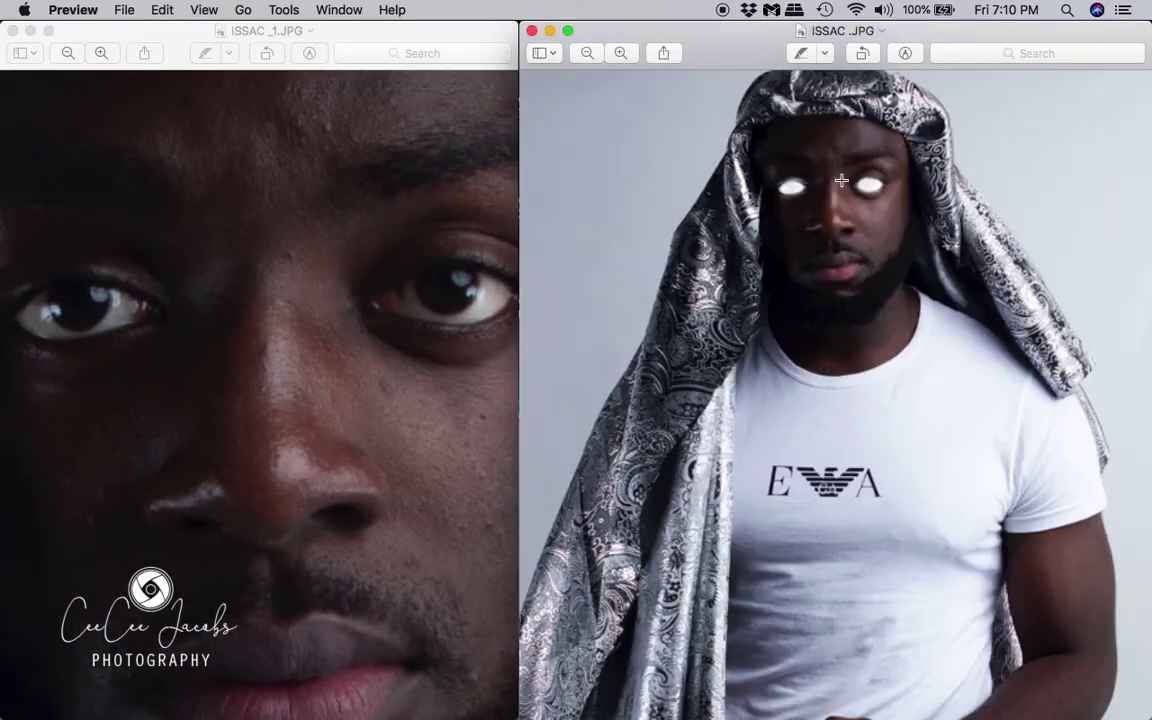
scroll(827, 293, up, 4)
scroll(828, 288, down, 3)
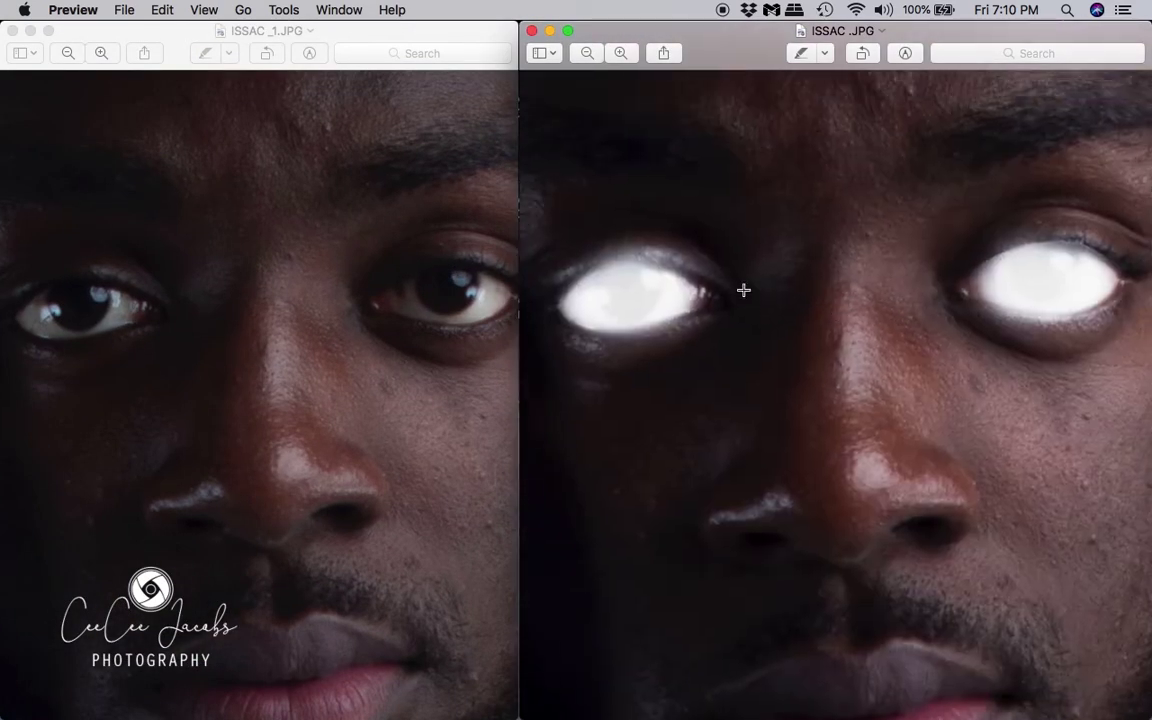
scroll(407, 355, up, 3)
scroll(407, 355, down, 3)
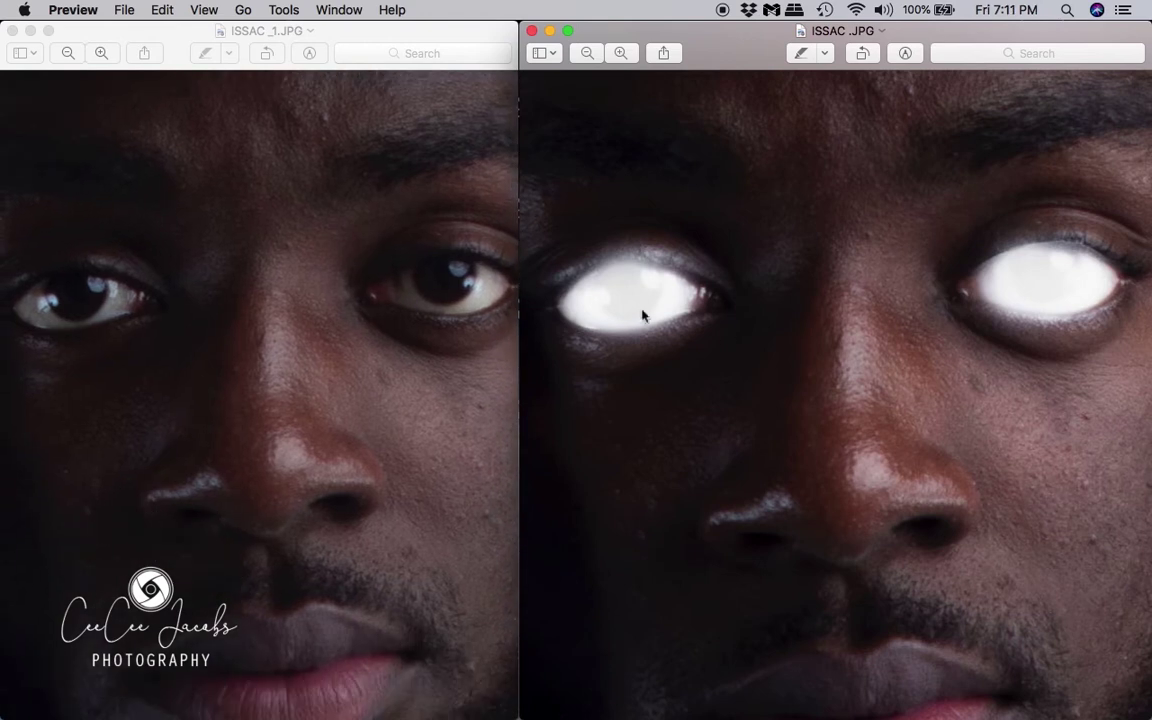
scroll(311, 318, up, 2)
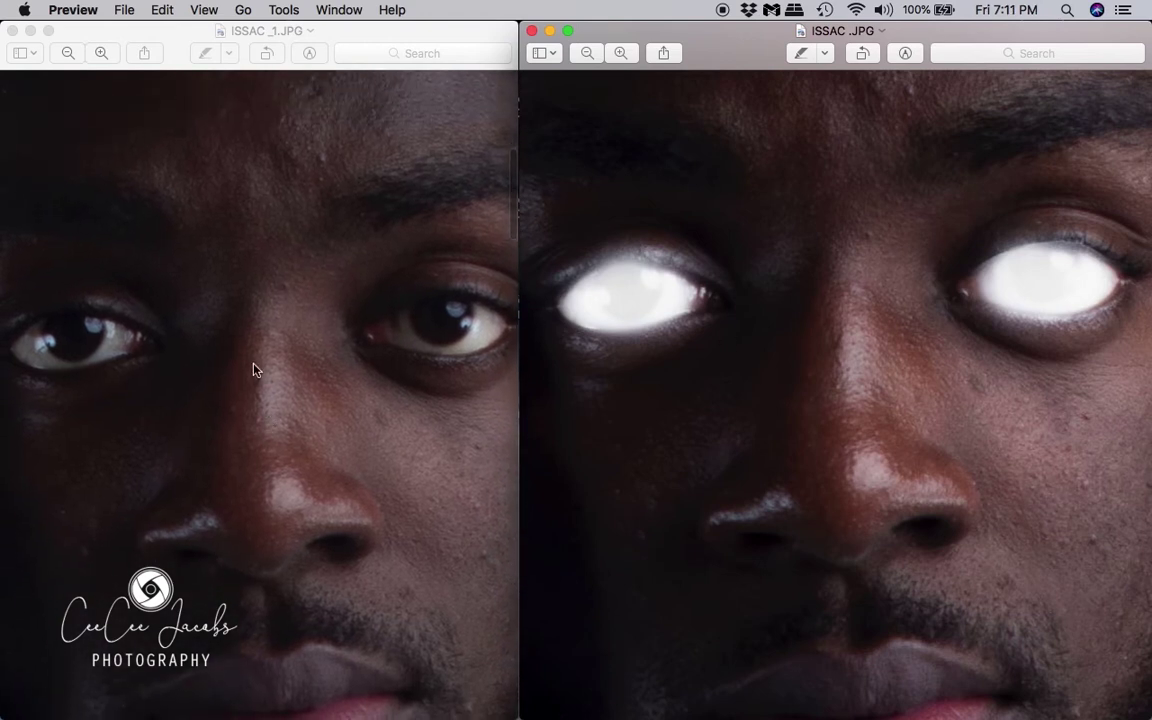
Step: Zoom both portraits back out to compare the unedited and white-eyed versions of the whole photo
scroll(650, 305, down, 3)
scroll(650, 305, down, 3)
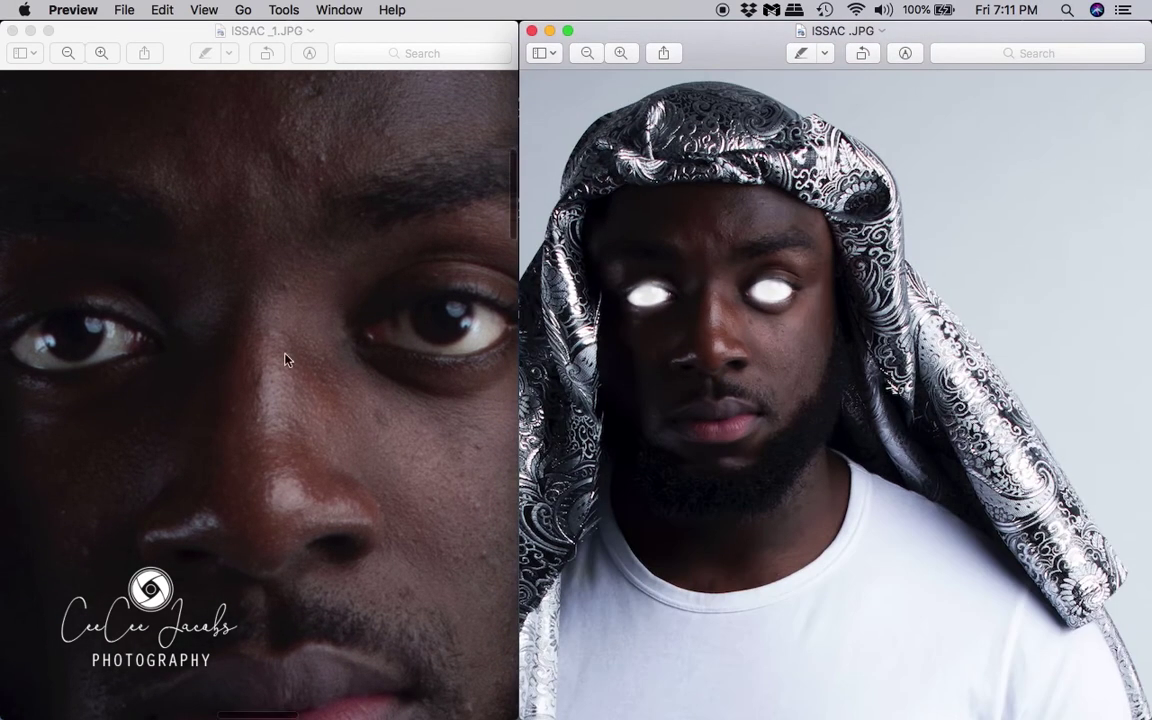
click(330, 290)
scroll(333, 303, down, 3)
scroll(333, 303, down, 4)
scroll(342, 275, down, 2)
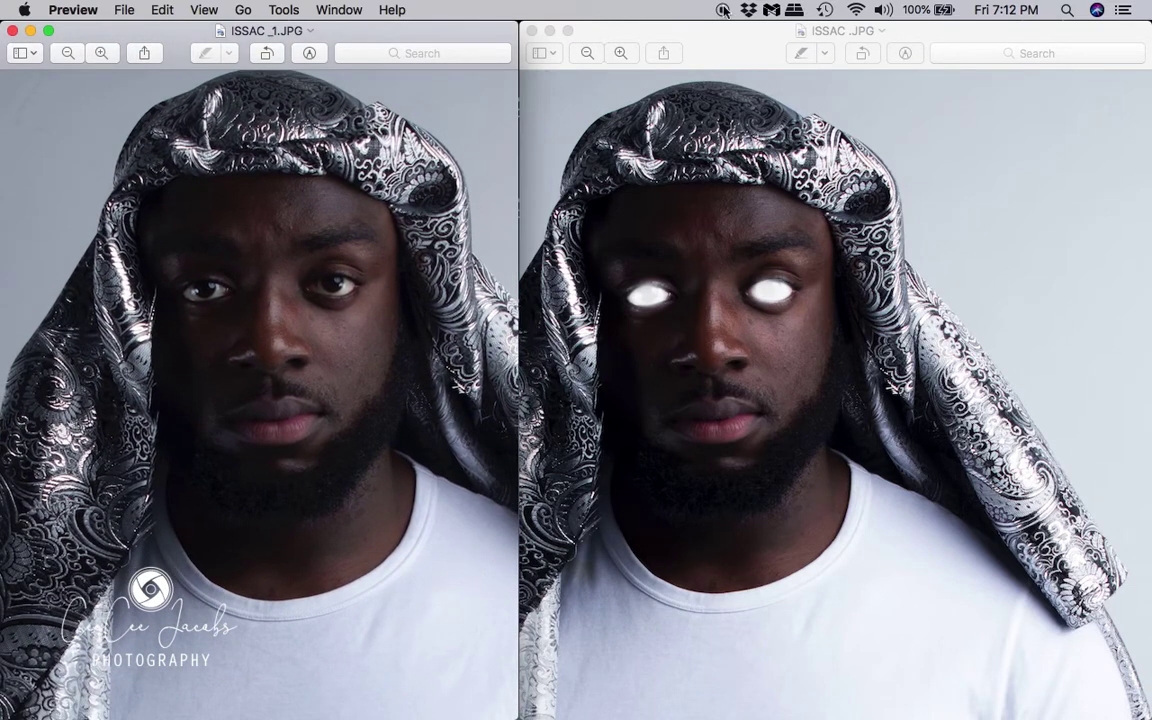
click(686, 298)
scroll(686, 298, down, 4)
click(339, 209)
scroll(339, 209, down, 5)
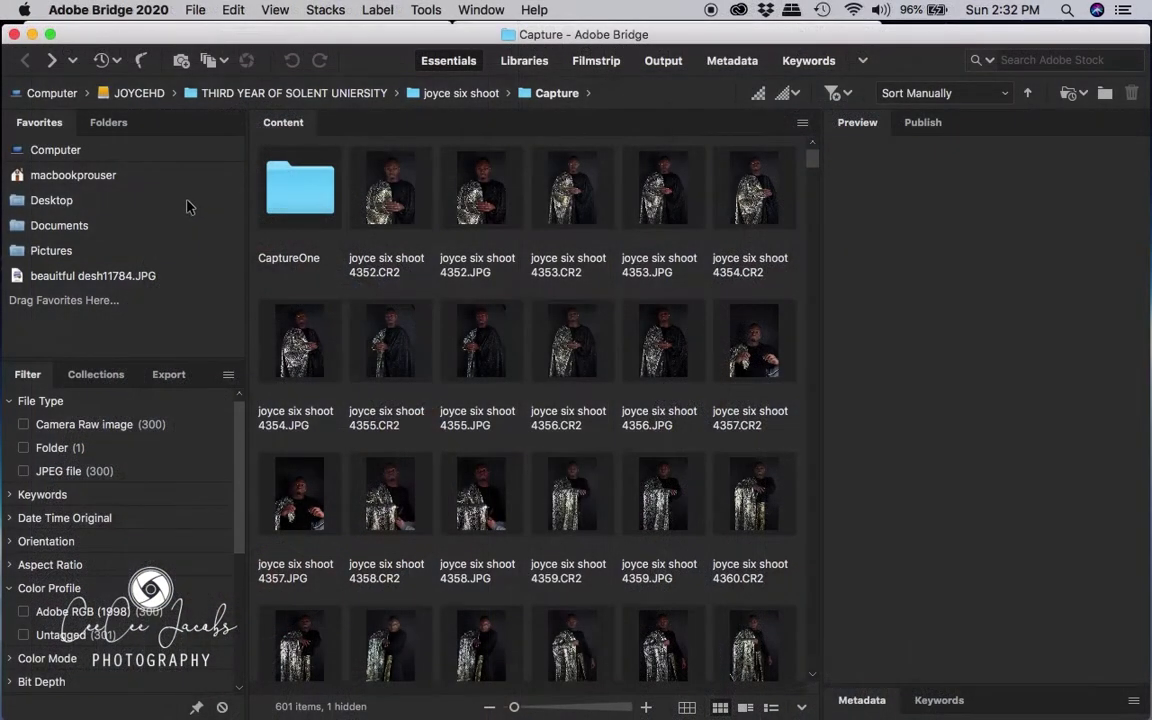
Step: In Adobe Bridge, browse from Computer through the JOYCEHD drive and THIRD YEAR OF SOLENT UNIERSITY to the Capture folder of joyce six shoot
click(159, 150)
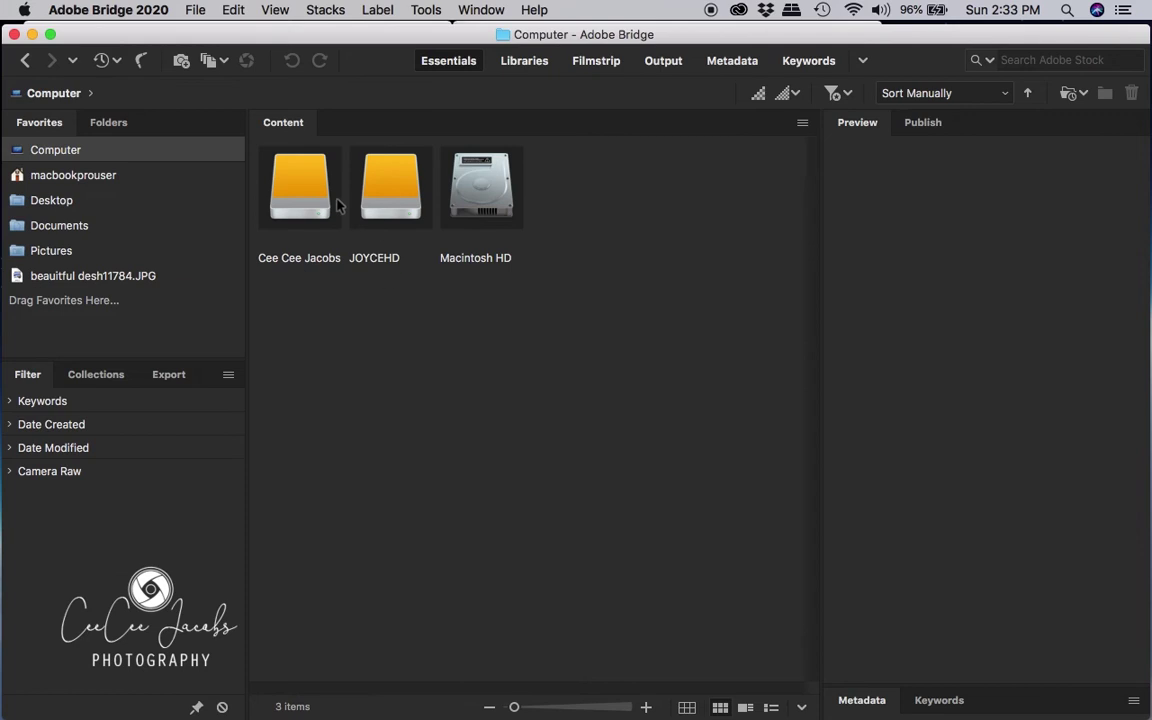
click(395, 199)
double_click(394, 199)
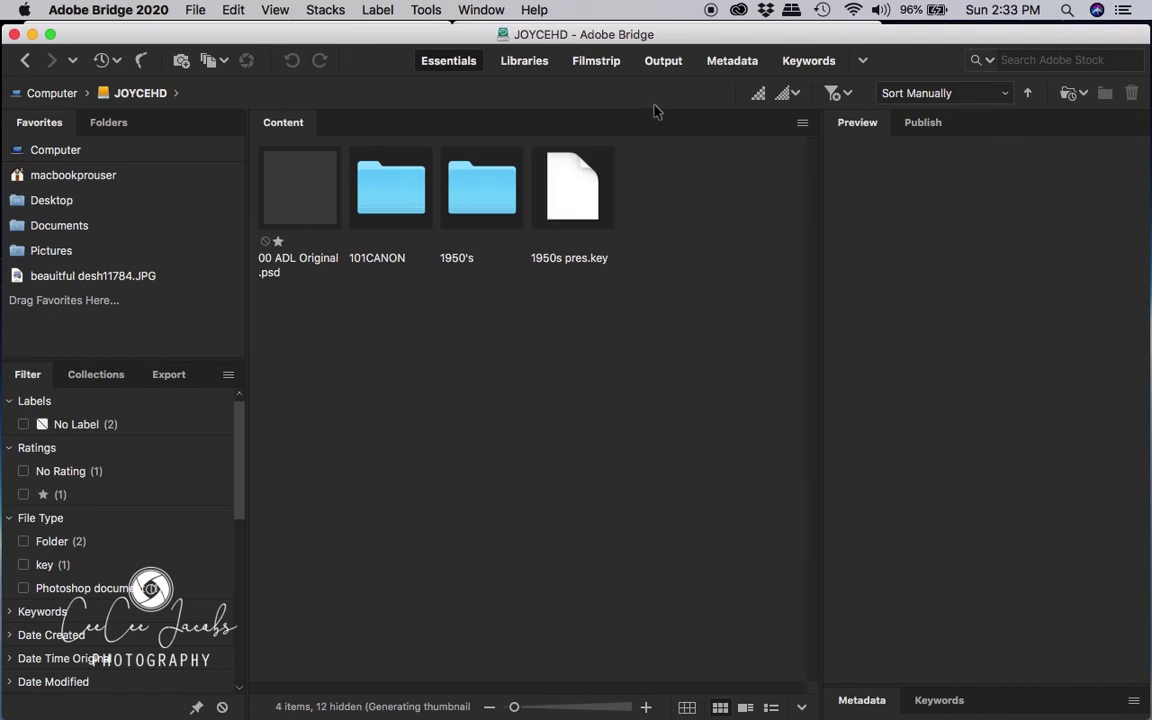
drag(813, 183, 790, 548)
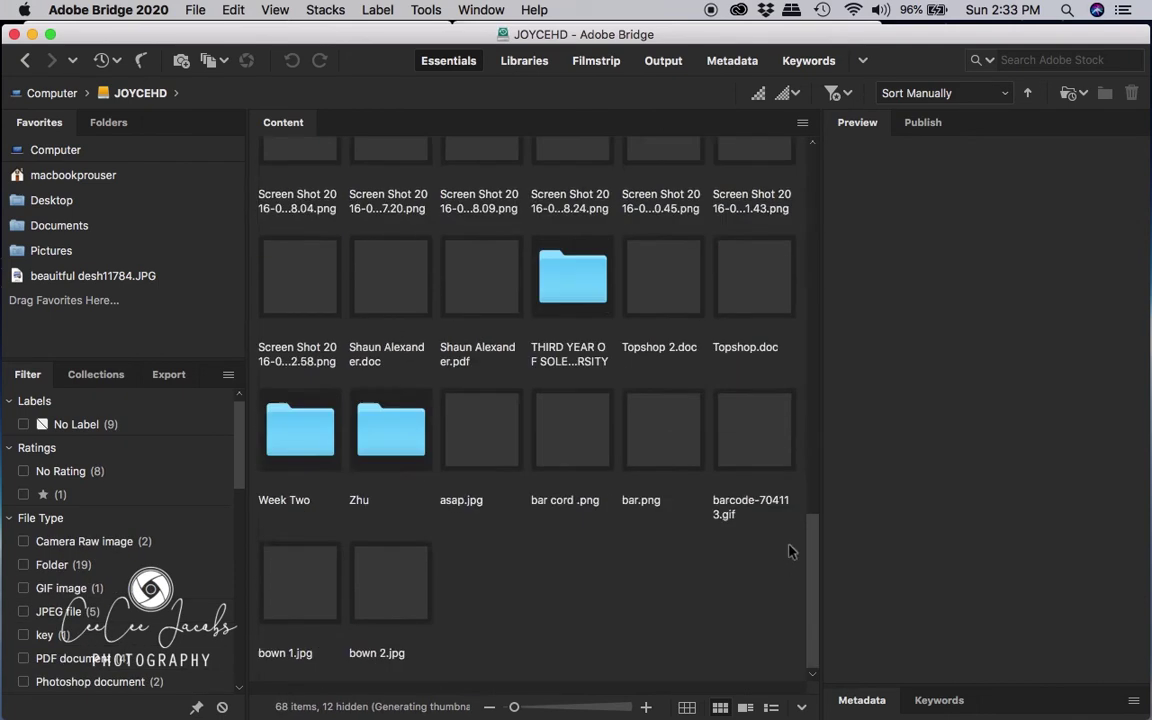
double_click(573, 280)
double_click(550, 363)
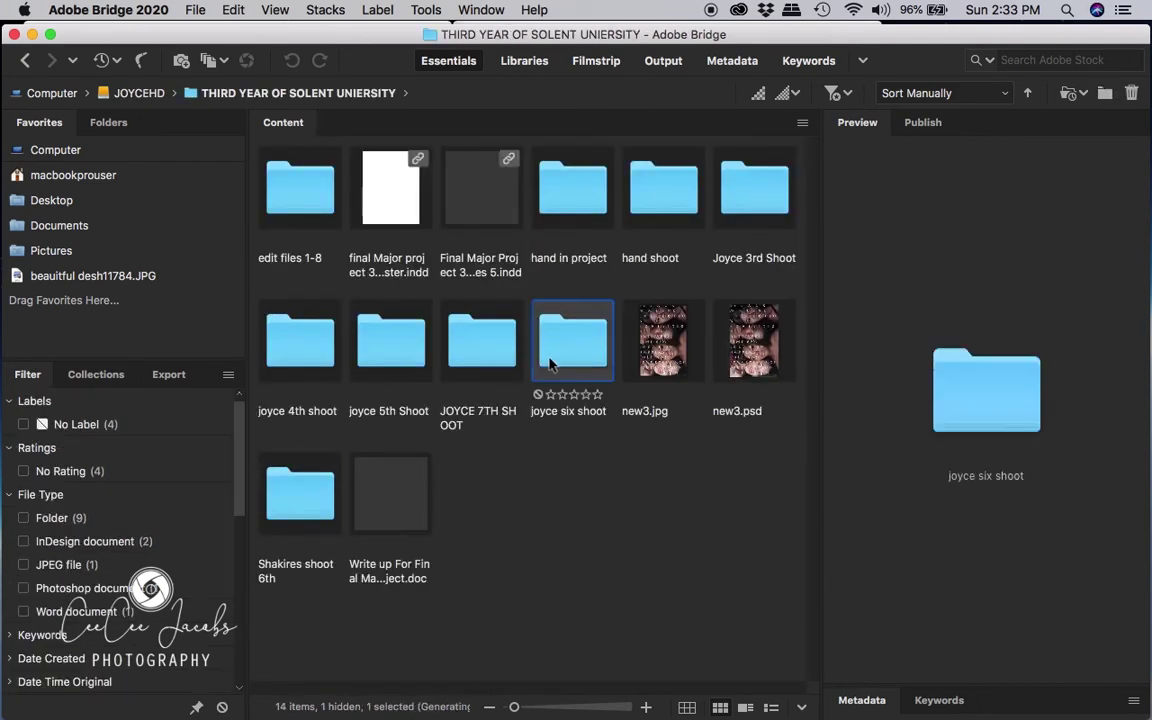
double_click(300, 187)
Step: Open the raw photo joyce six shoot4528.CR2 from the Capture folder in Camera Raw
drag(812, 159, 808, 571)
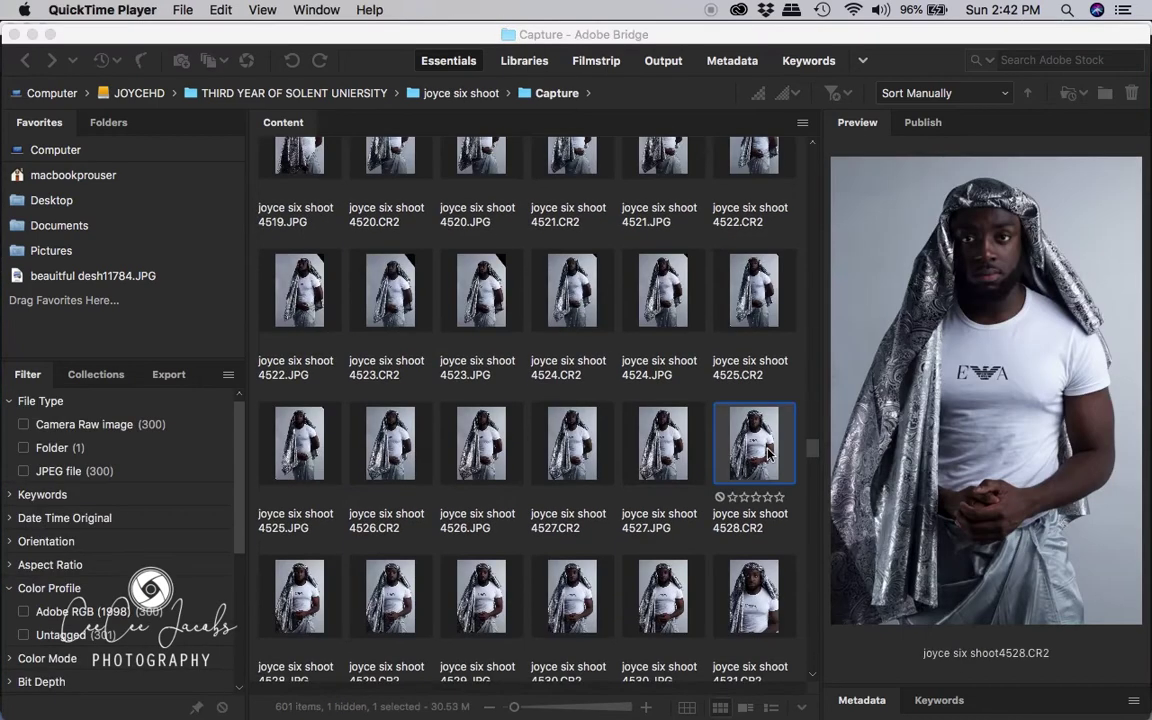
click(768, 453)
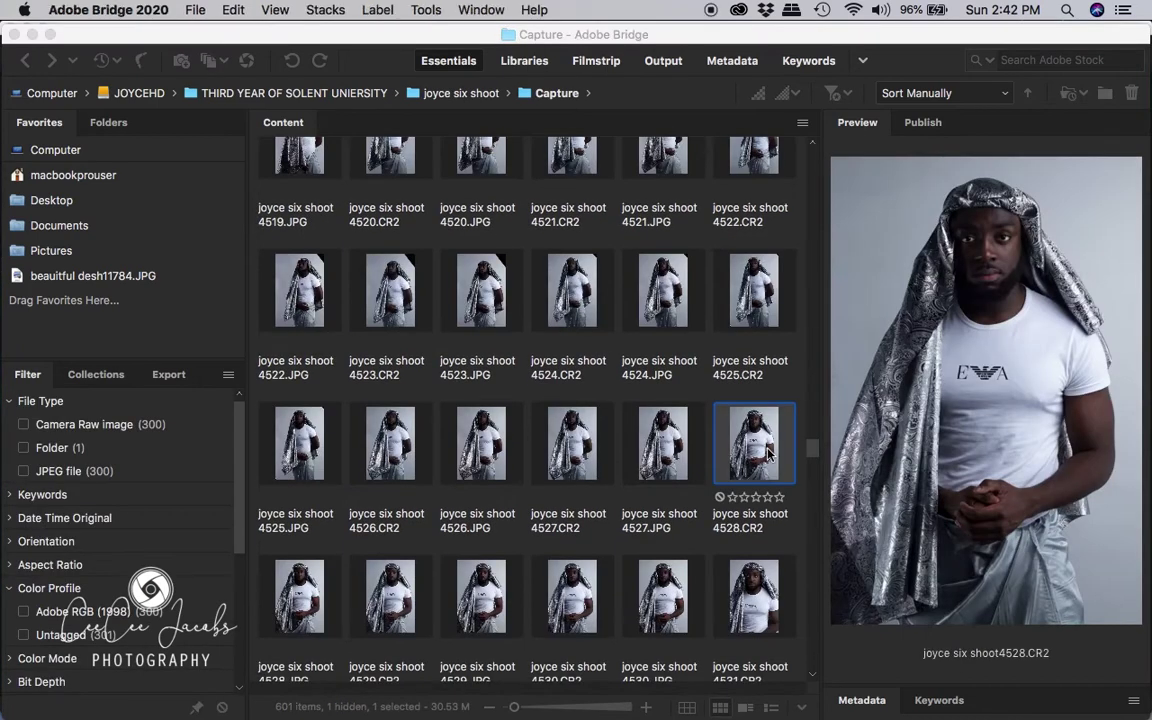
right_click(768, 453)
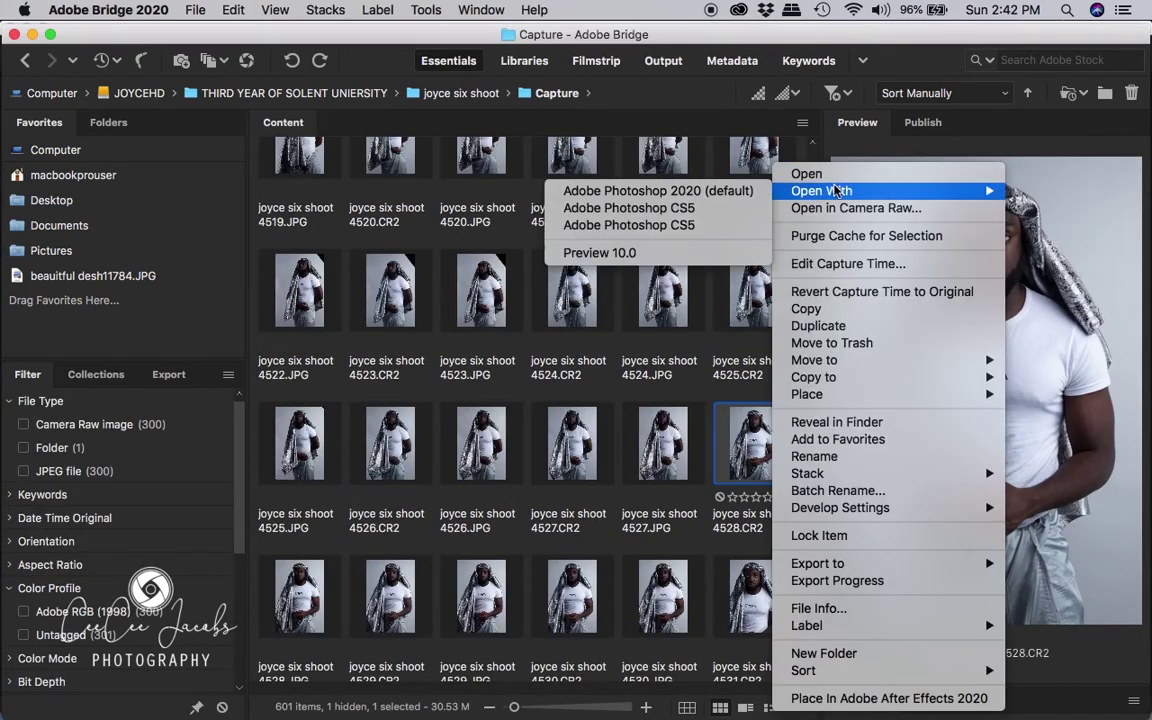
click(840, 209)
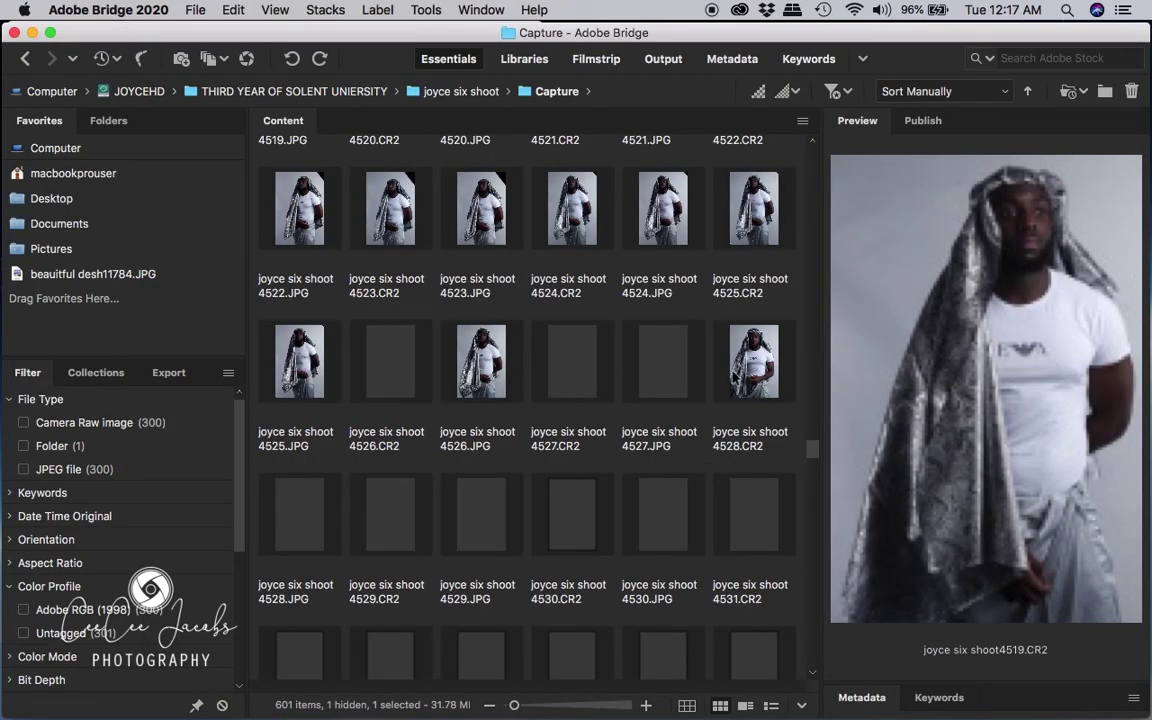
click(736, 386)
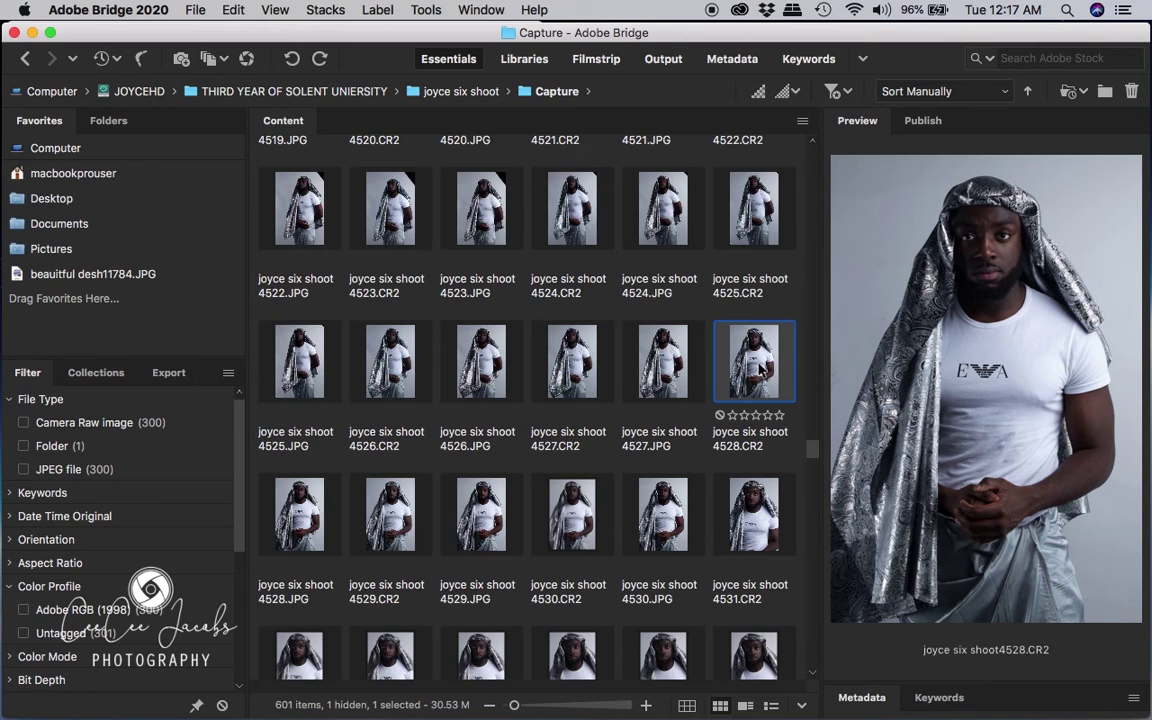
right_click(760, 369)
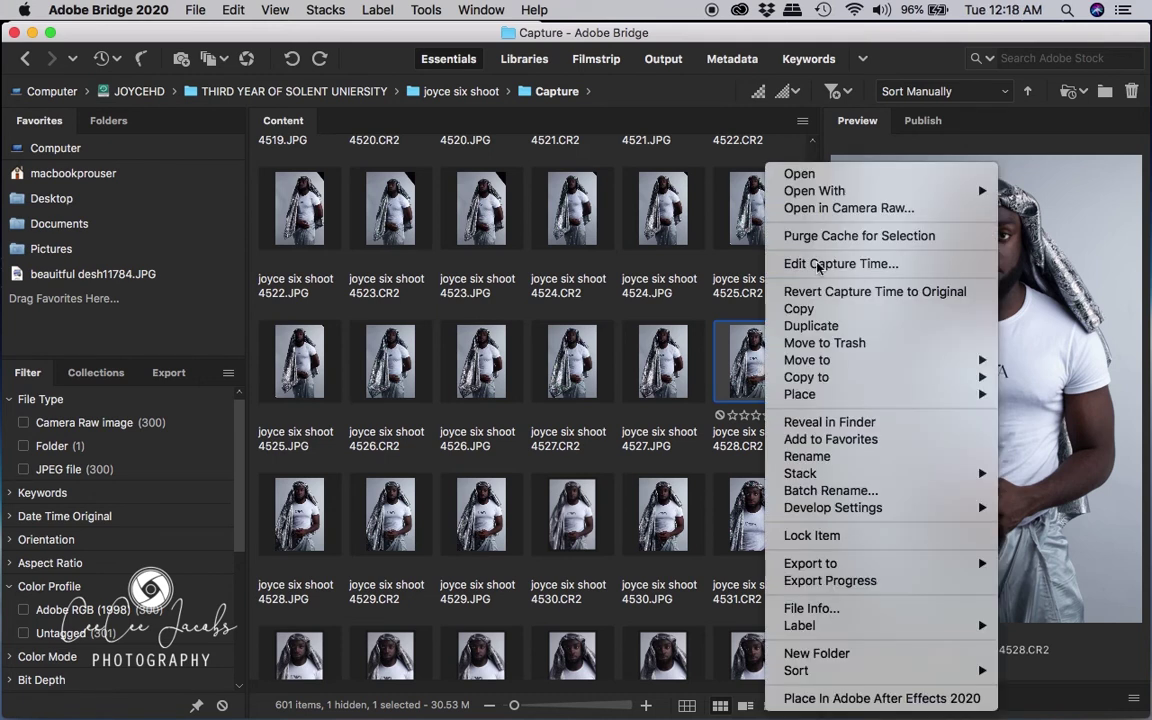
click(872, 207)
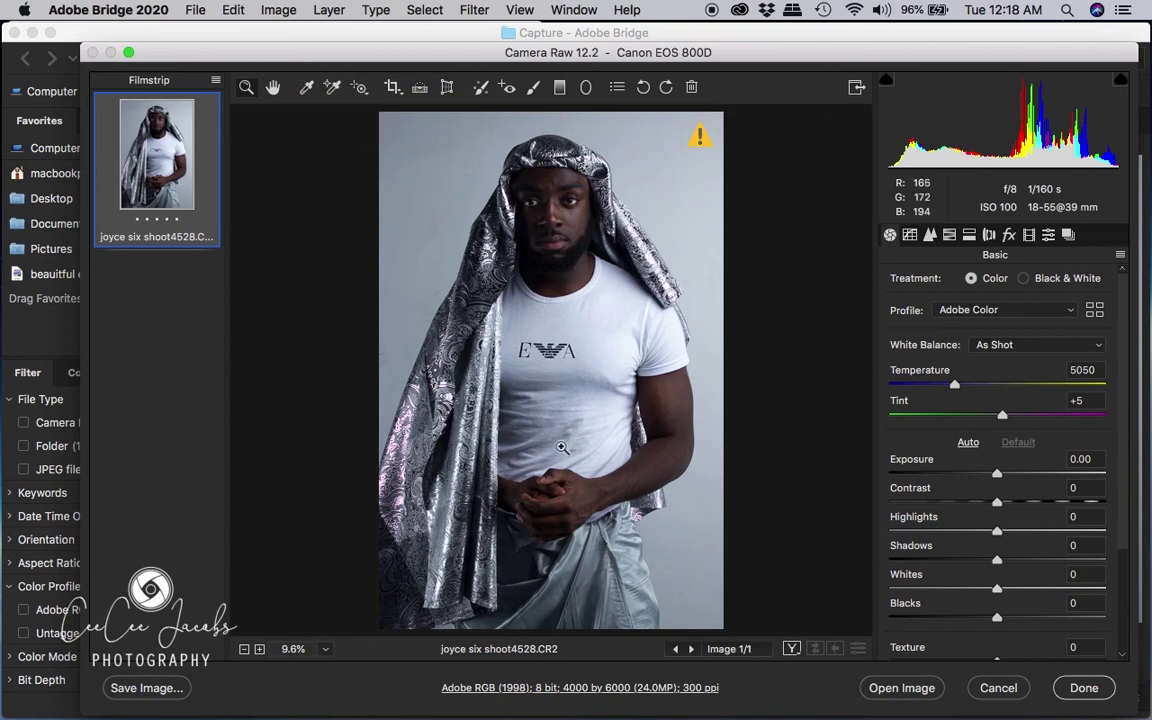
Step: Paint over both of the model's eyes with the Adjustment Brush, reduced to fit within an eye
click(551, 217)
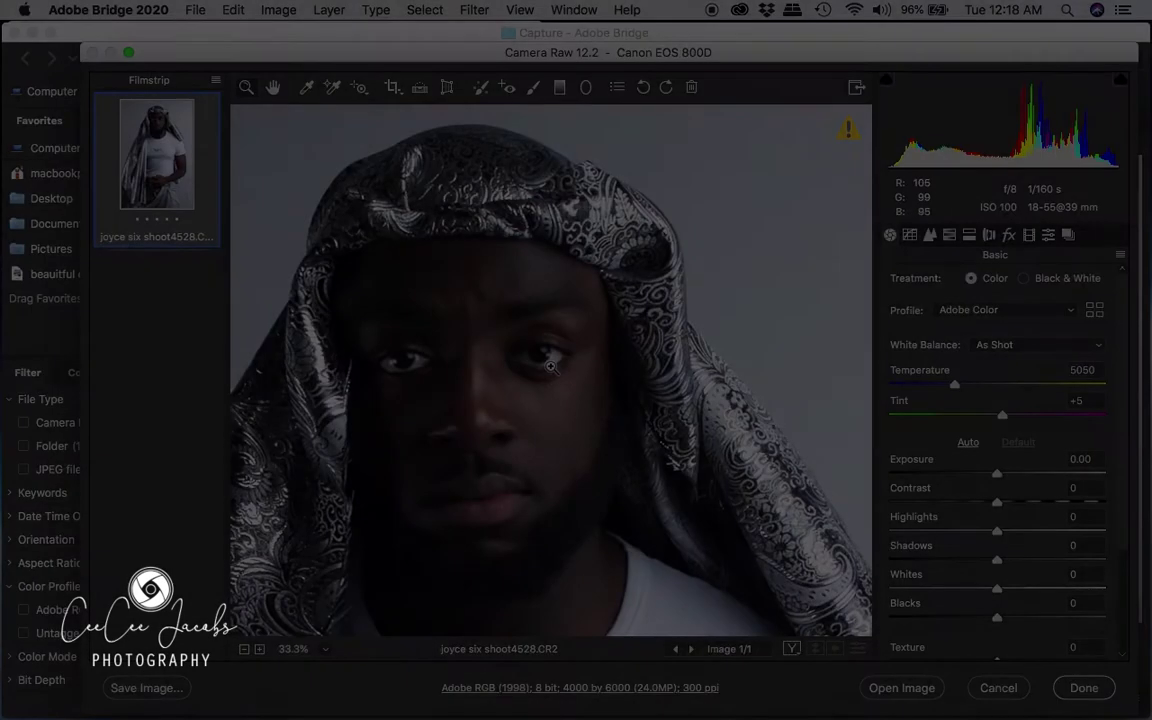
click(607, 337)
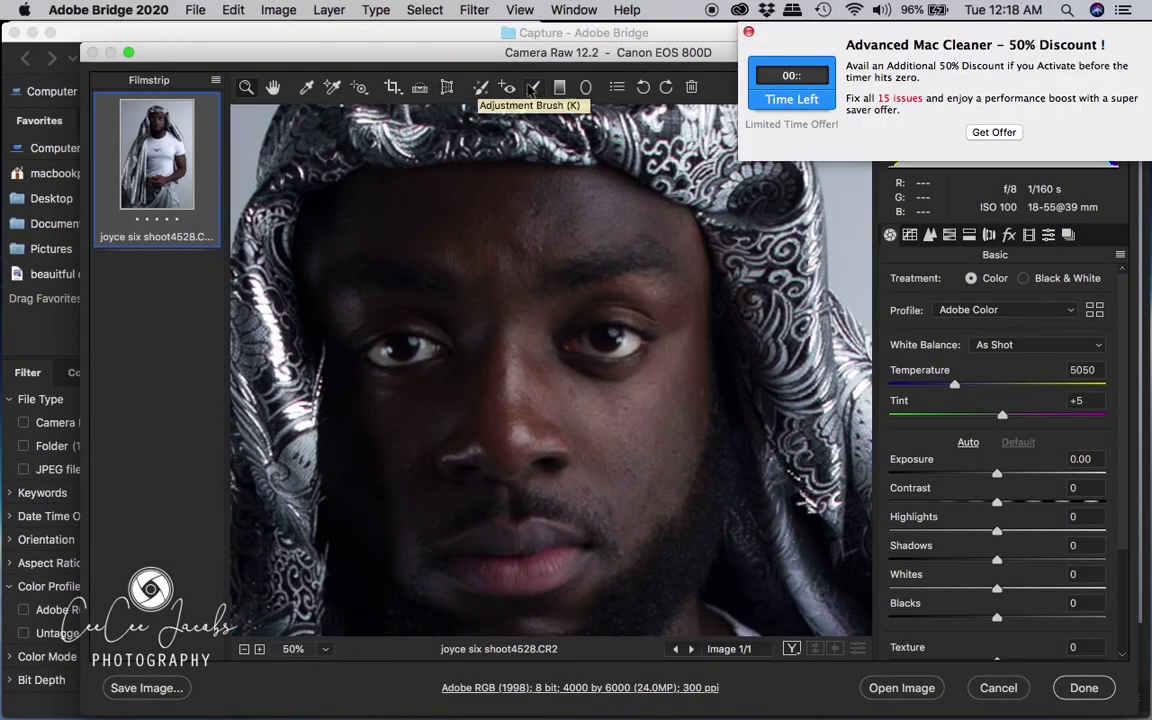
click(535, 90)
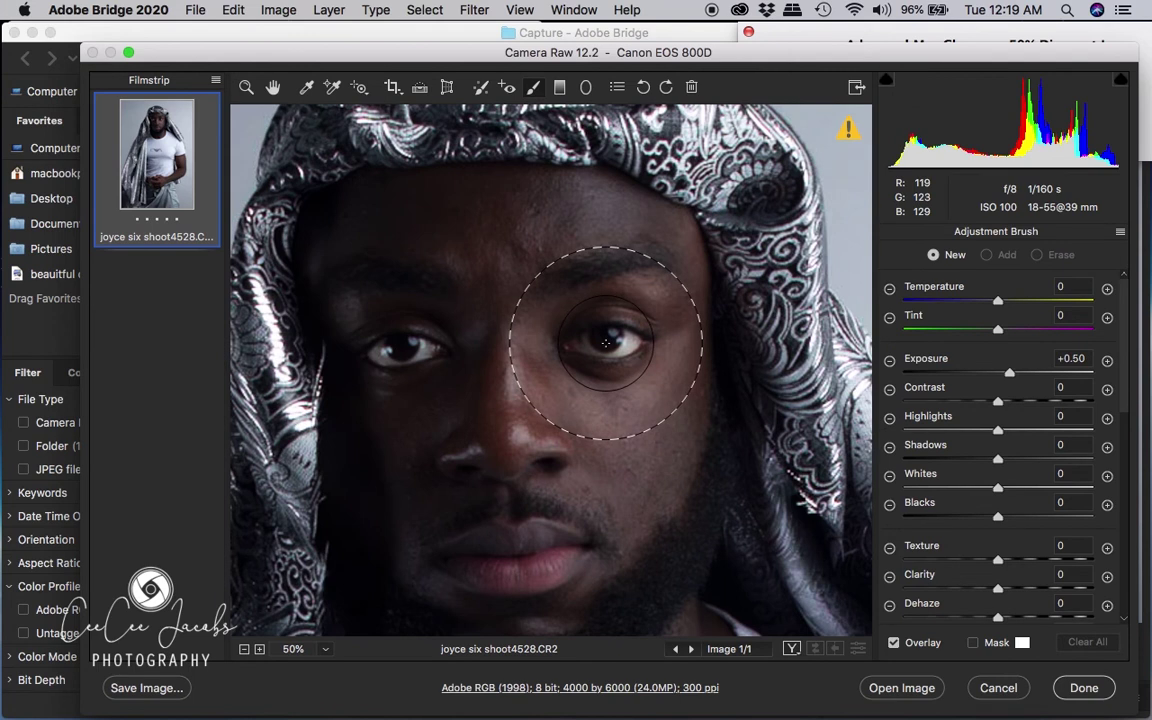
key(bracketleft)
key(bracketleft)
key(bracketleft)
key(bracketleft)
key(bracketleft)
key(bracketleft)
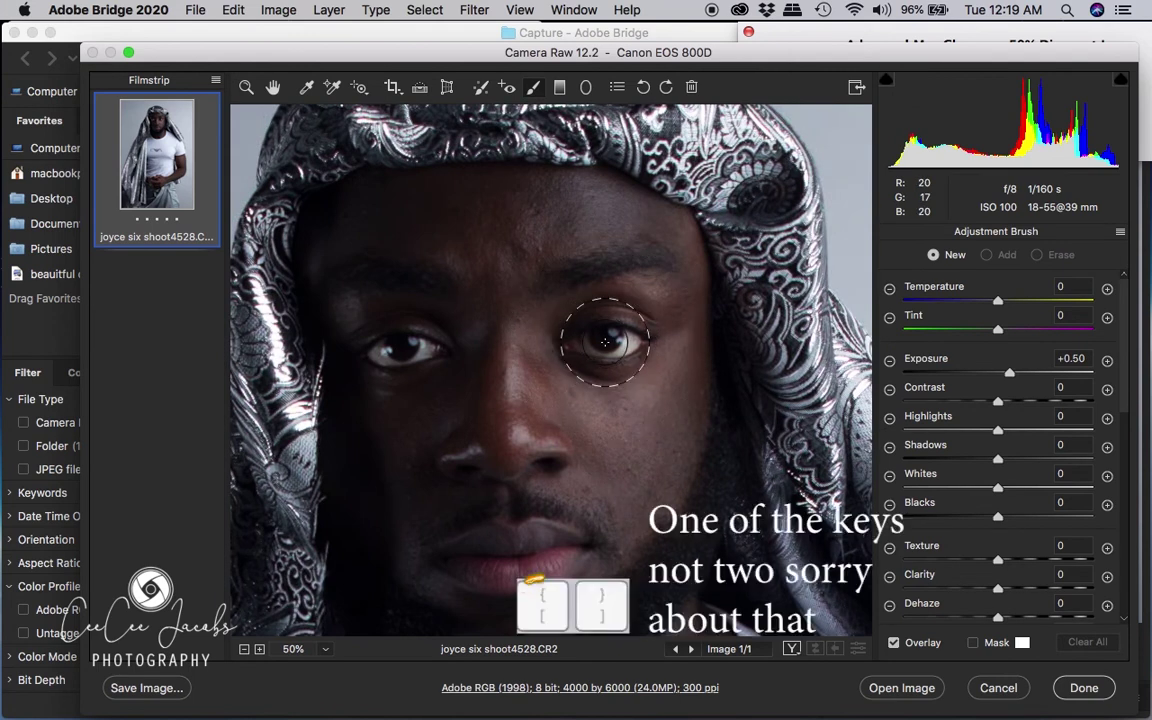
drag(605, 343, 622, 341)
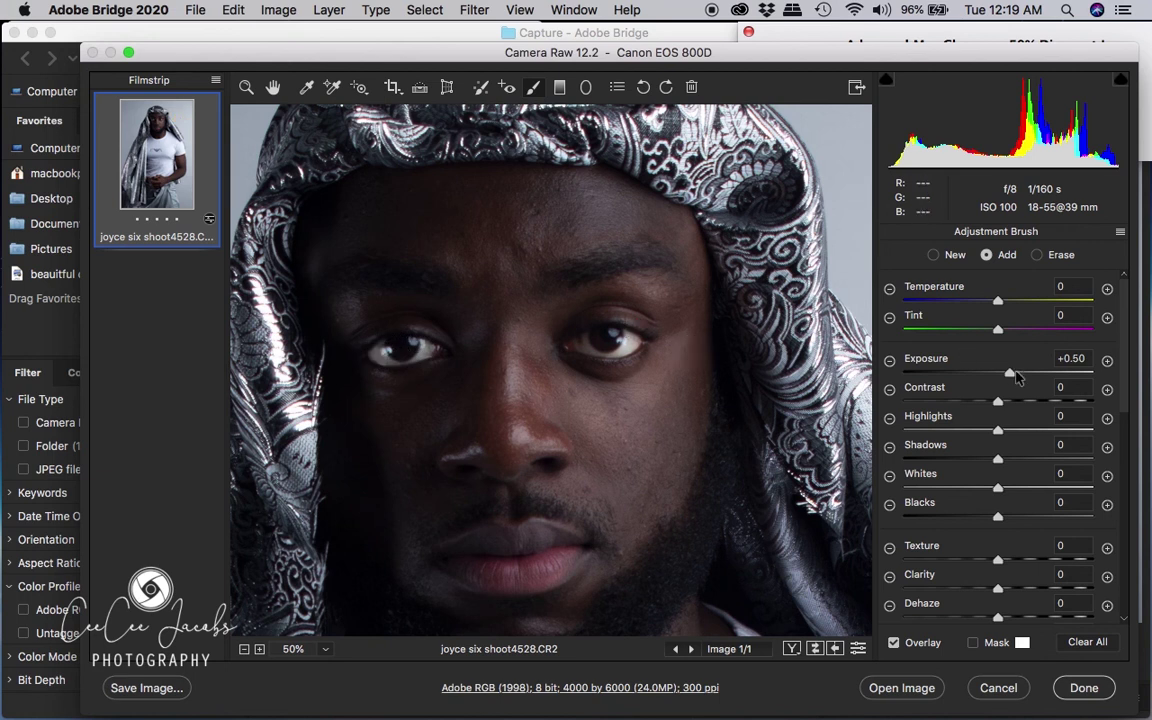
Step: Set the eye brush adjustment to Exposure +3.00, Whites -10, Texture -47, Clarity -19, Dehaze -100 and Saturation -100
drag(1015, 373, 1068, 376)
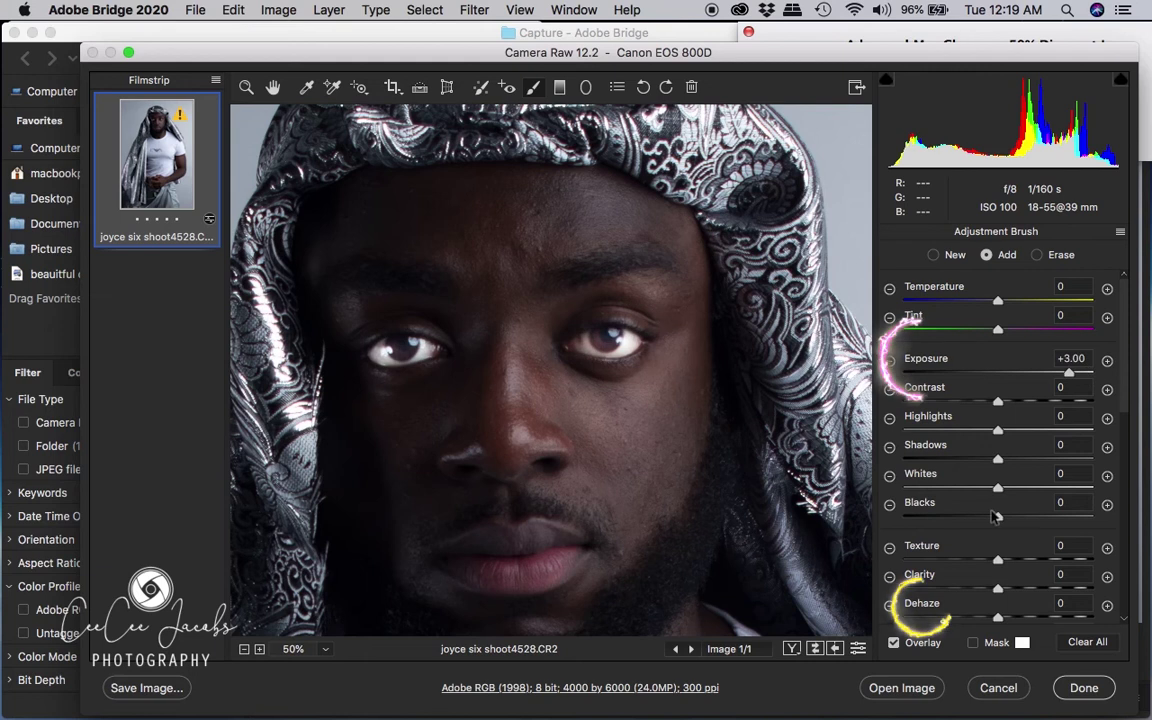
drag(997, 488, 987, 490)
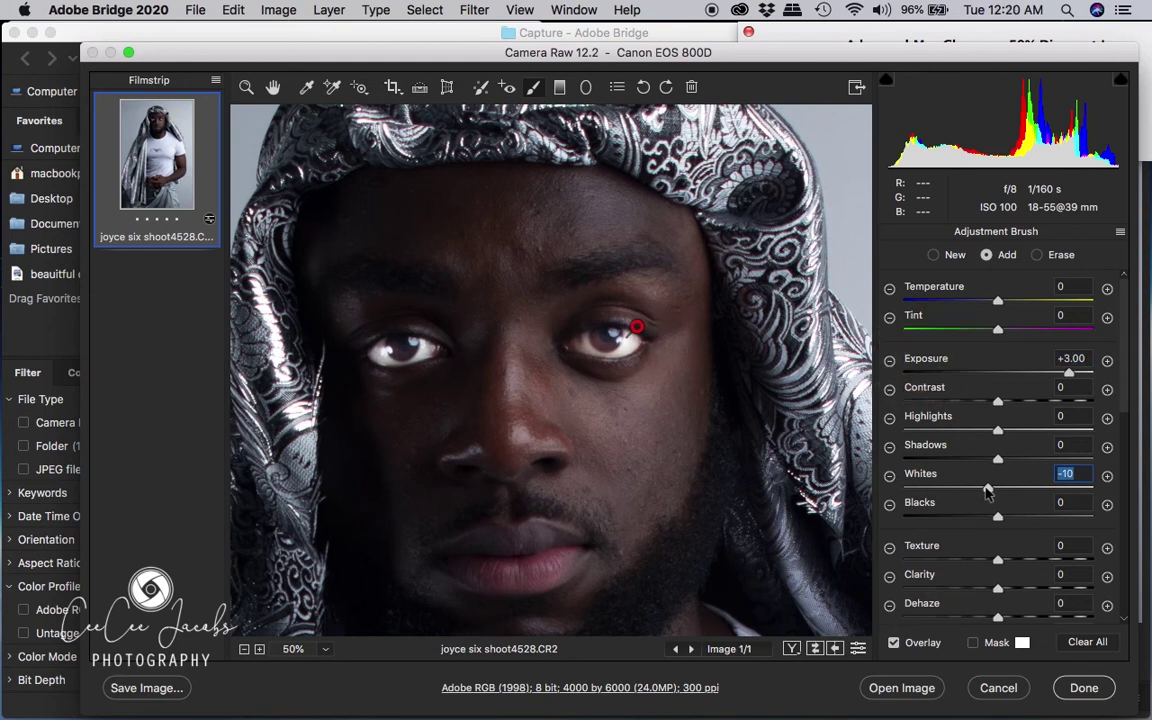
drag(998, 559, 955, 617)
drag(1126, 403, 1127, 413)
scroll(1127, 412, down, 3)
mouse_move(954, 497)
mouse_down()
mouse_move(972, 497)
mouse_move(902, 490)
mouse_up()
drag(996, 531, 925, 527)
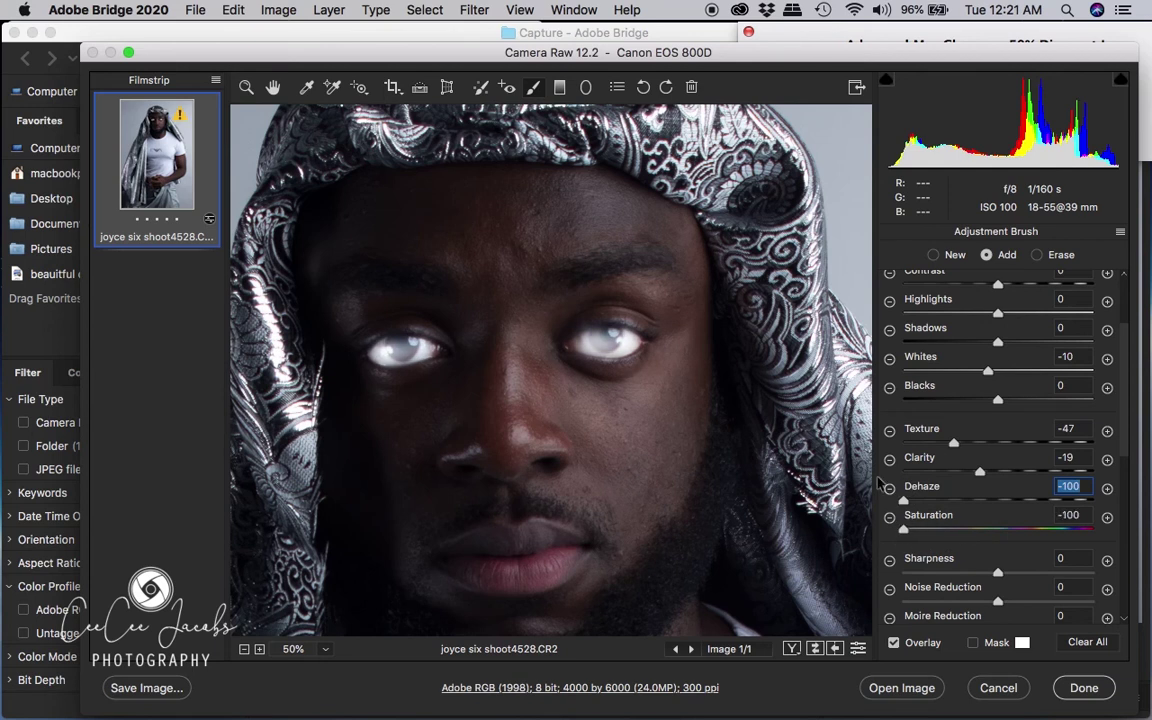
Step: Brush further over both eyes to cover the irises in white, and check the effect on the whole photo
drag(630, 334, 612, 348)
click(399, 349)
click(420, 353)
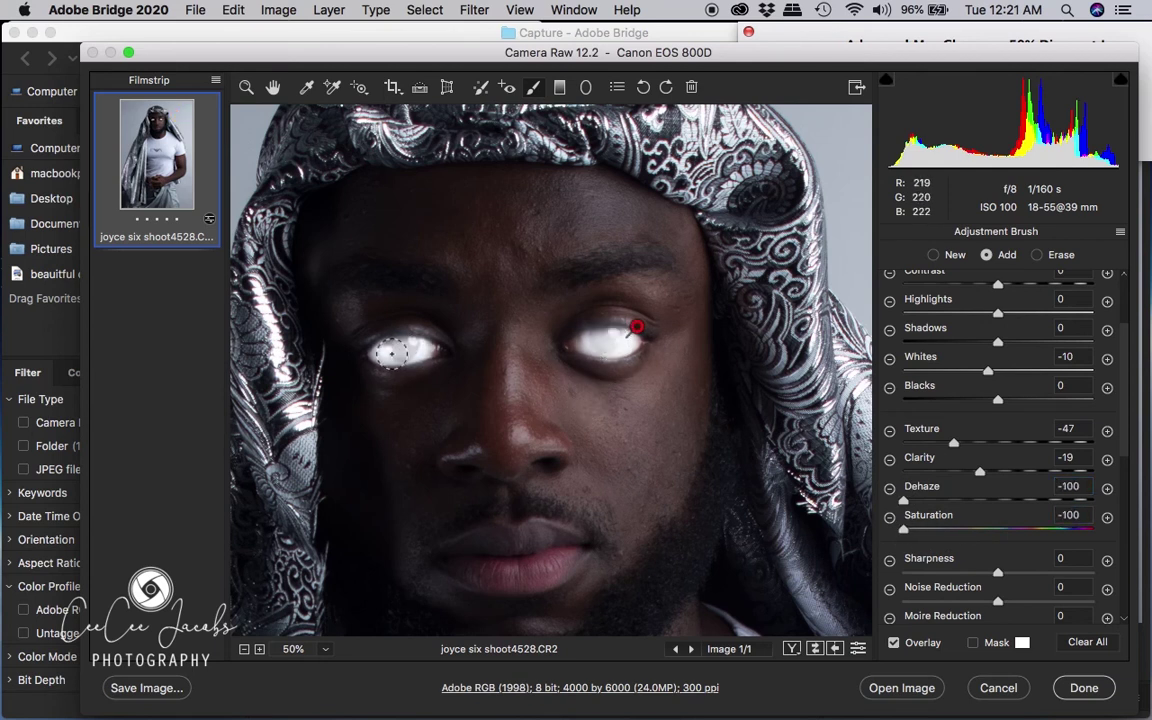
click(243, 649)
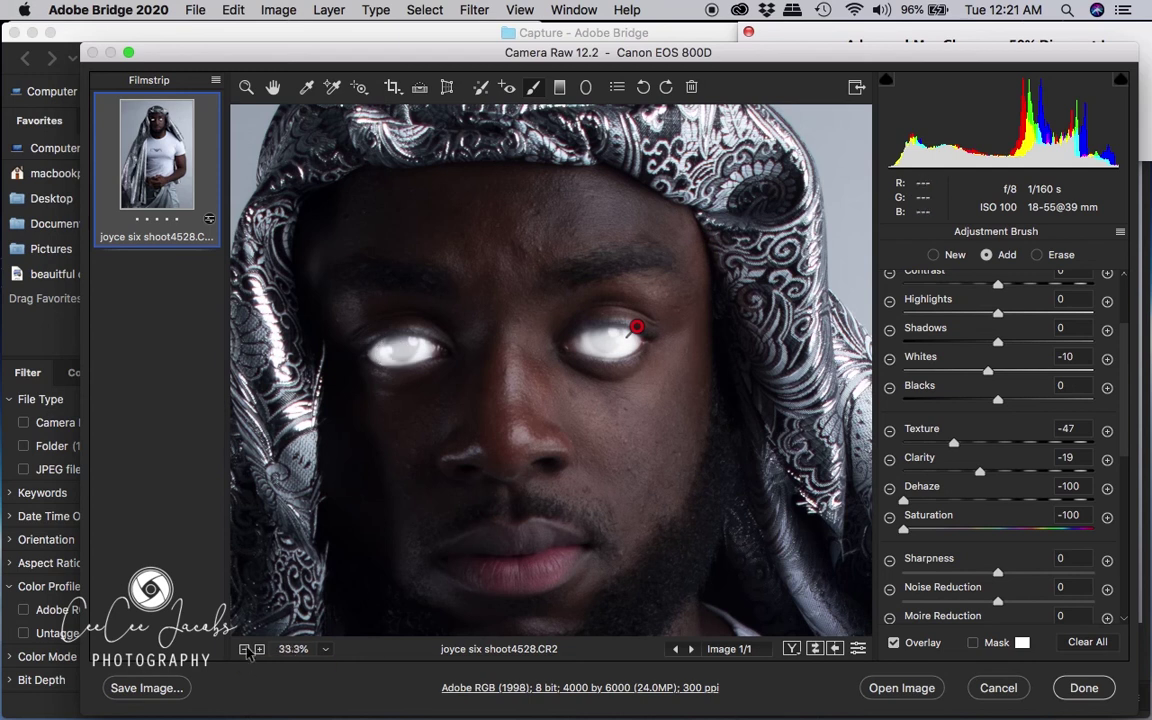
click(243, 649)
key(super+minus)
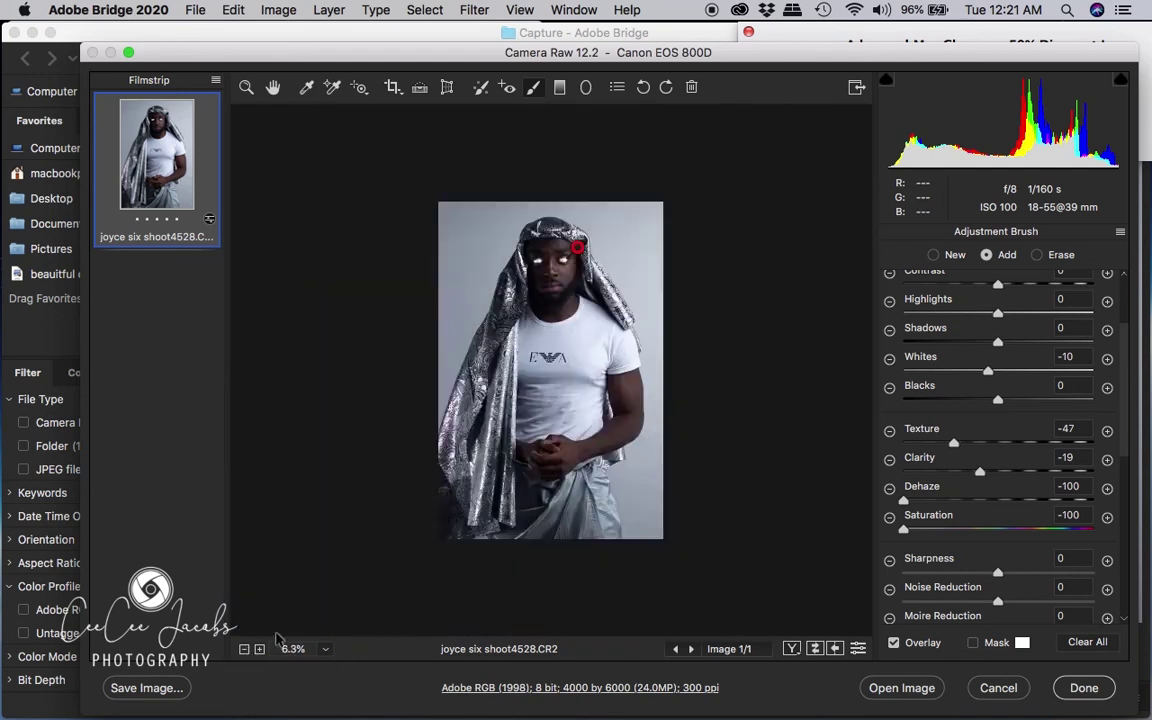
Step: Erase the white overspill along the upper eyelid of the model's left eye at 50% magnification
click(259, 649)
click(259, 649)
scroll(524, 354, up, 2)
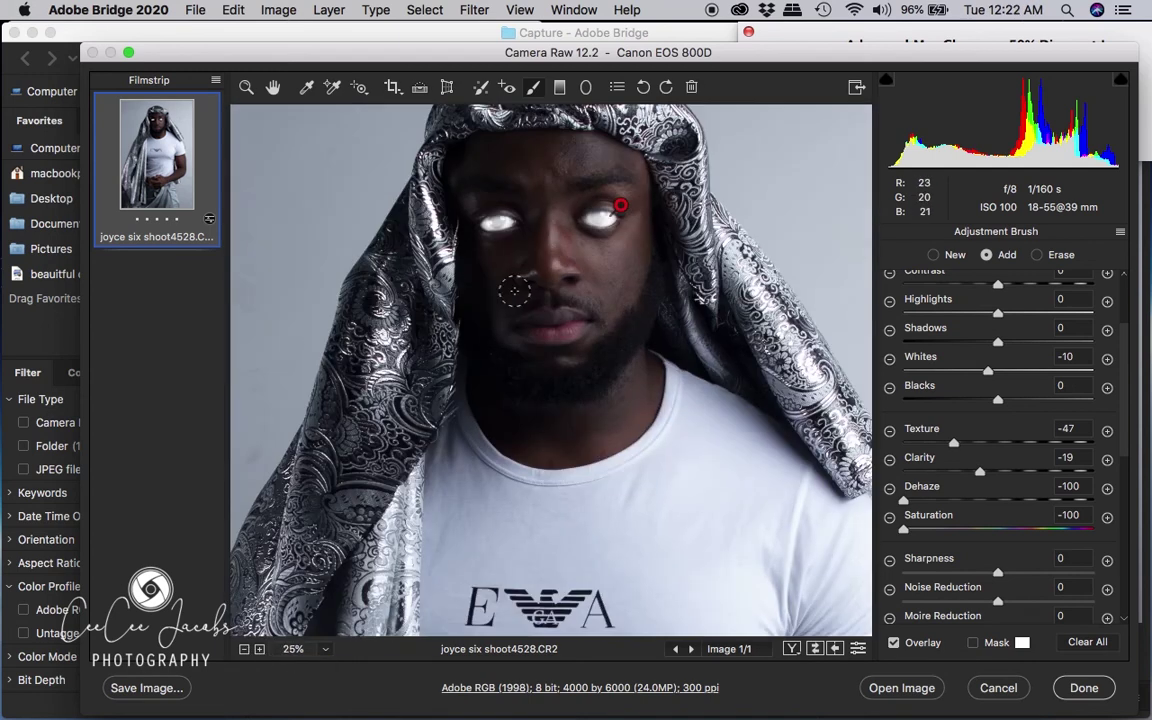
click(259, 649)
scroll(486, 363, up, 6)
scroll(900, 314, up, 3)
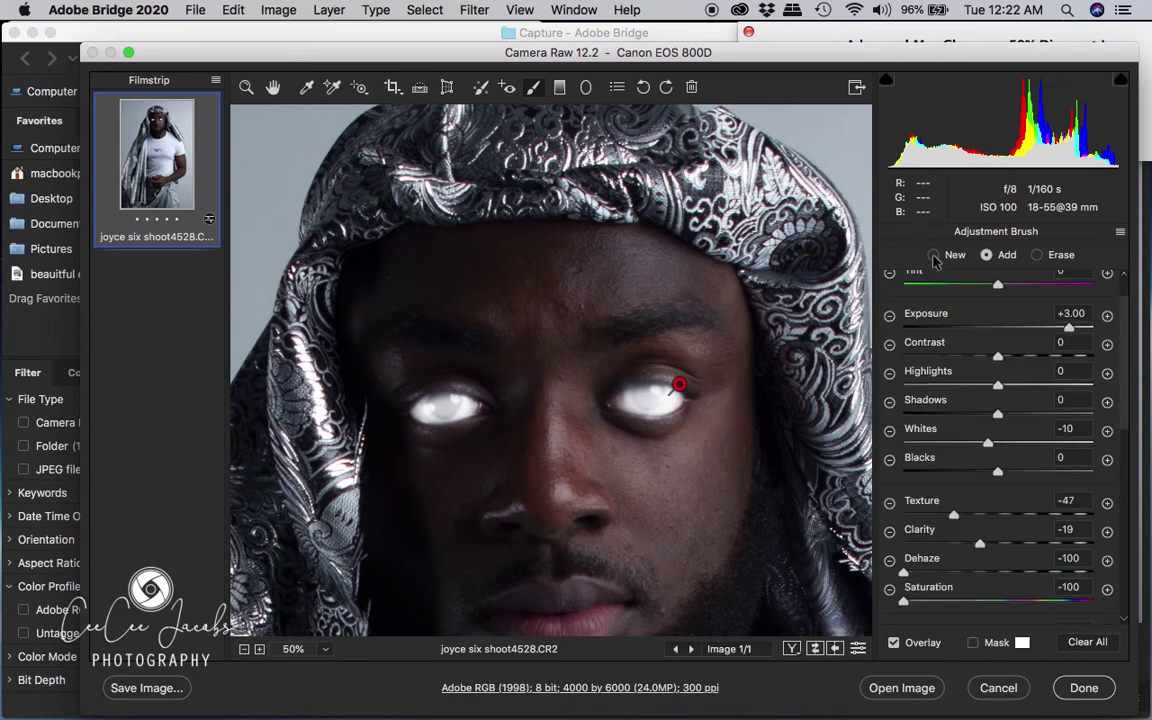
key(alt)
drag(688, 352, 643, 361)
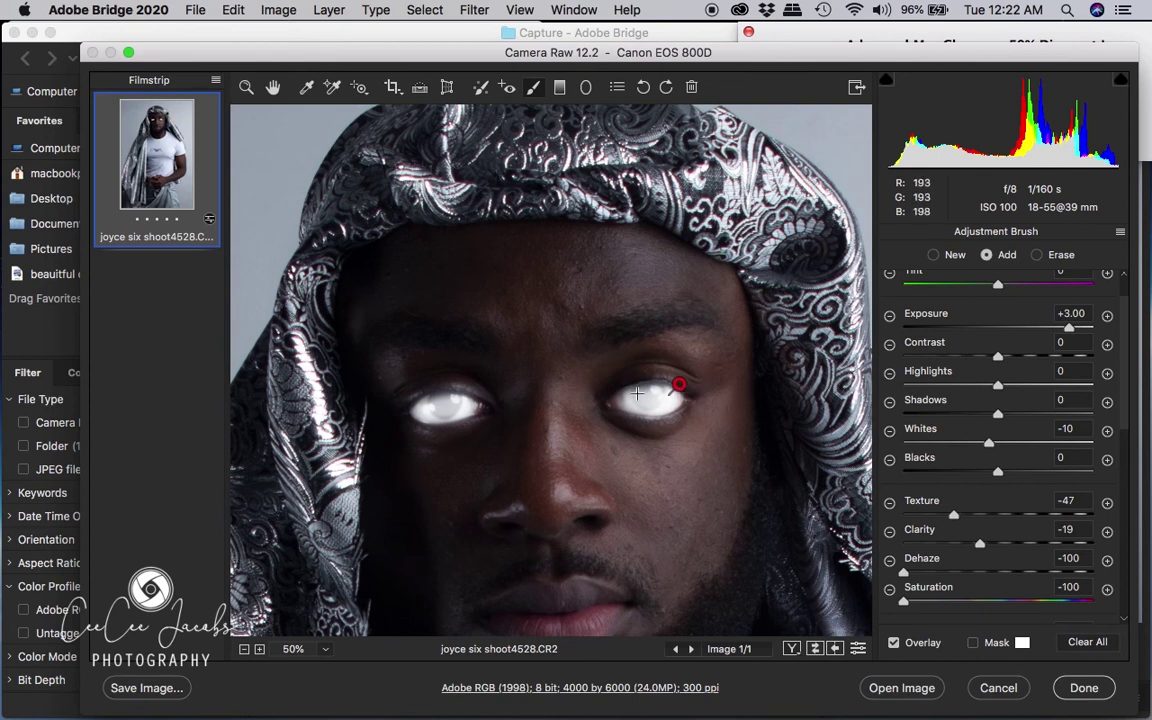
Step: Examine the glowing white eyes both close up and on the whole photo
scroll(640, 500, left, 3)
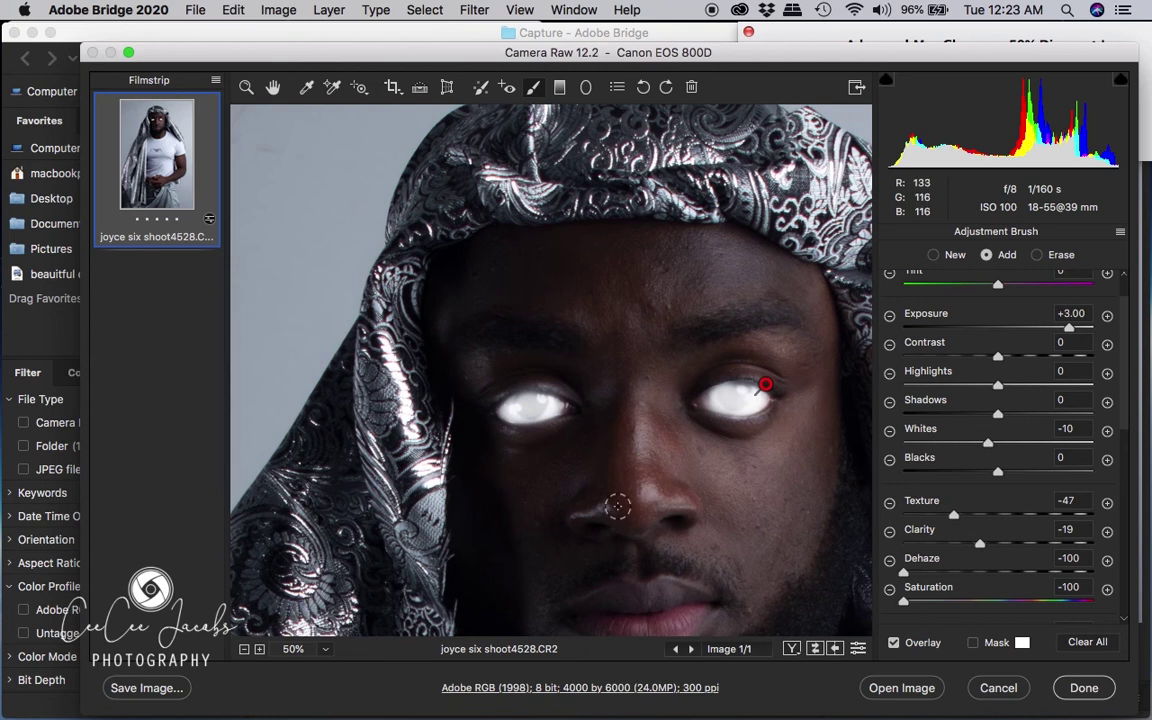
click(246, 650)
click(245, 650)
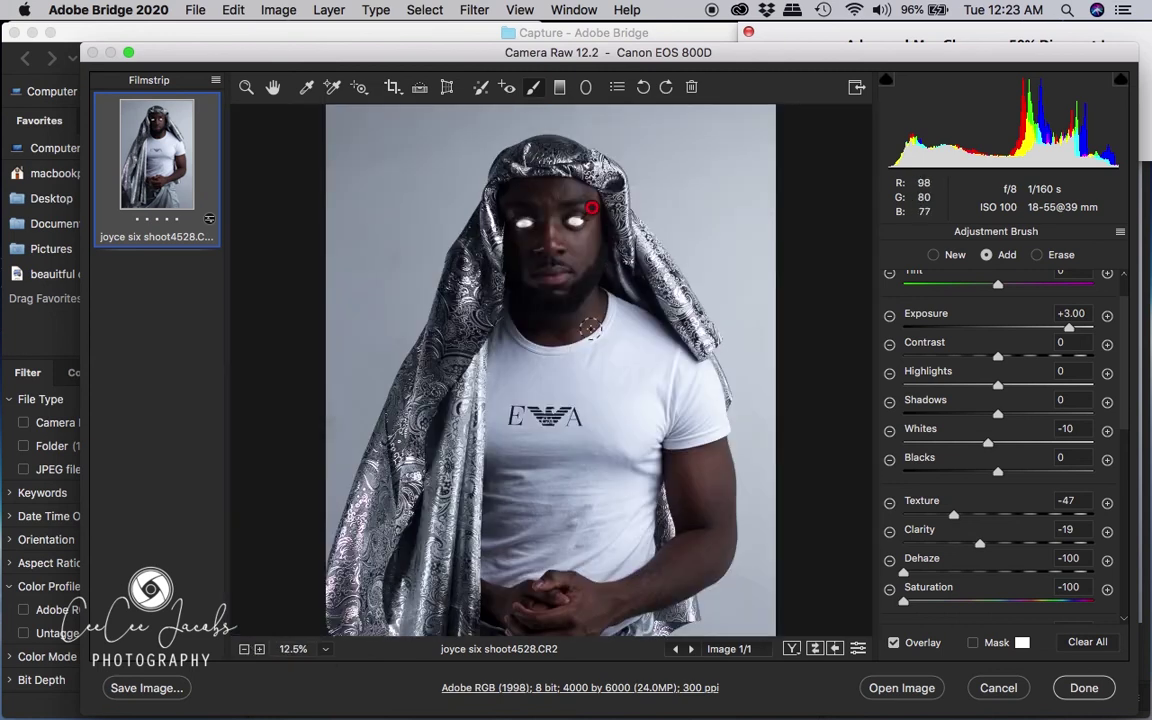
click(259, 650)
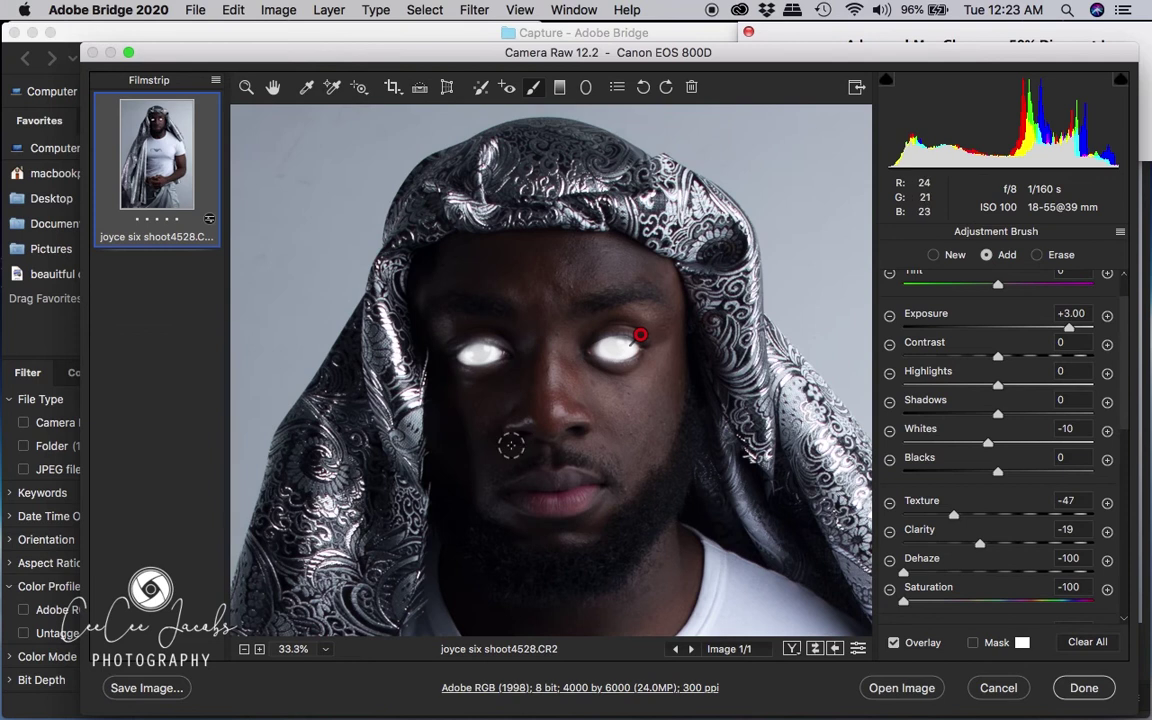
click(245, 650)
click(245, 650)
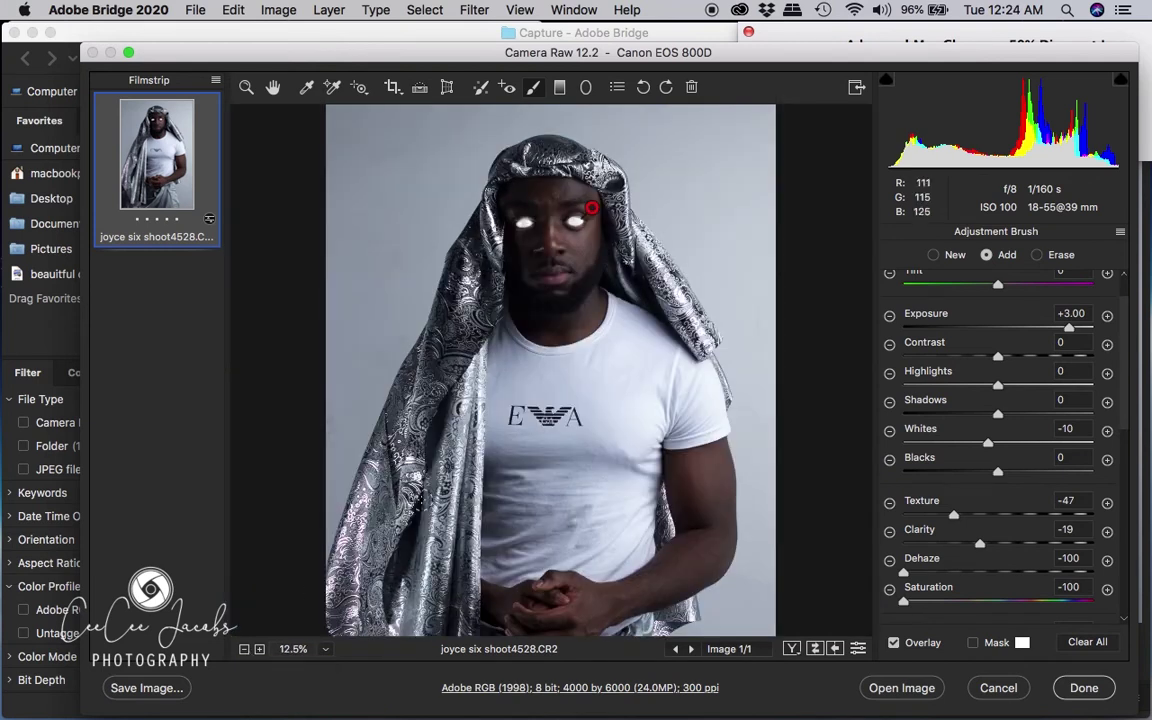
click(245, 650)
key(super+equal)
key(super+equal)
Step: Leave the eye brush and set the photo's basic tones to Exposure +0.40, Contrast +24, Shadows -7 and Blacks -15
key(z)
drag(998, 475, 1022, 505)
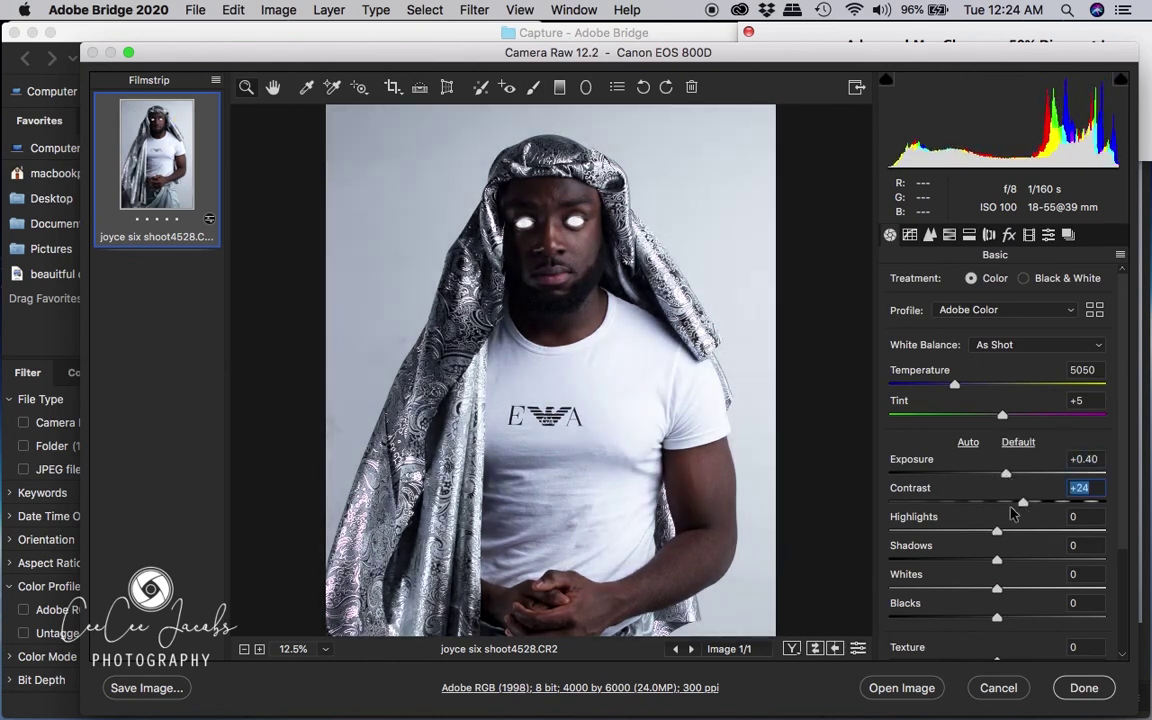
drag(997, 619, 980, 620)
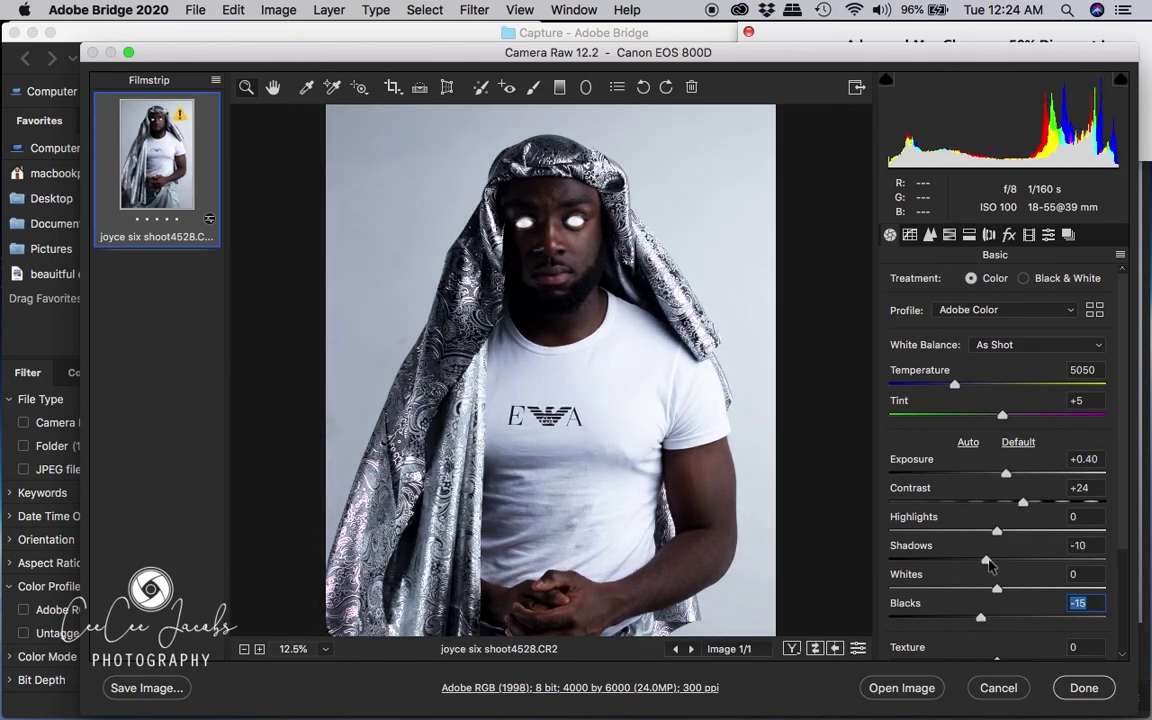
drag(998, 562, 992, 566)
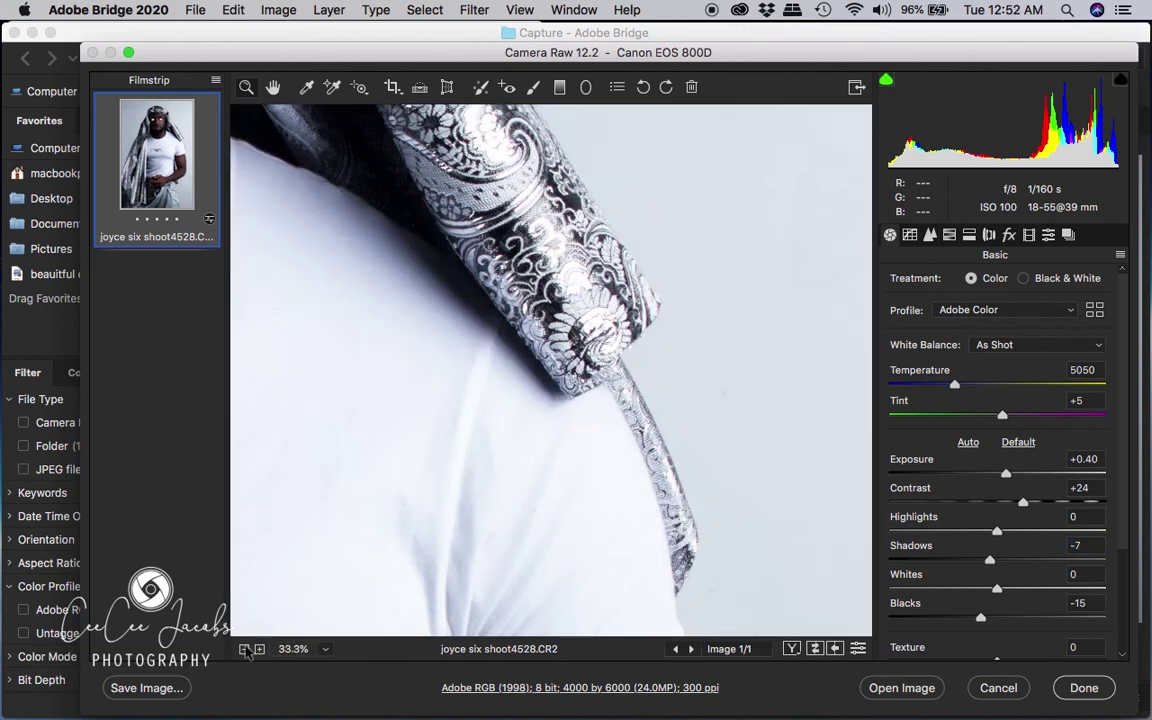
Step: Save the edited photo as a TIFF with the Portfolio 2020 folder as its destination
key(super+0)
click(180, 690)
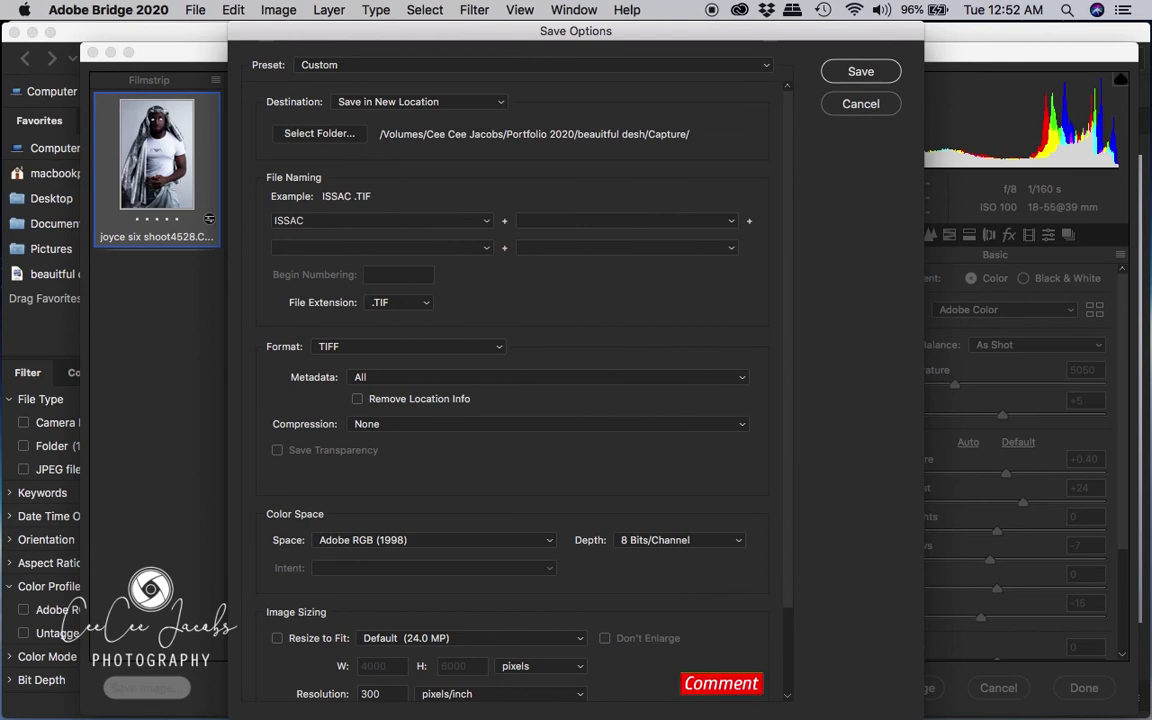
click(348, 136)
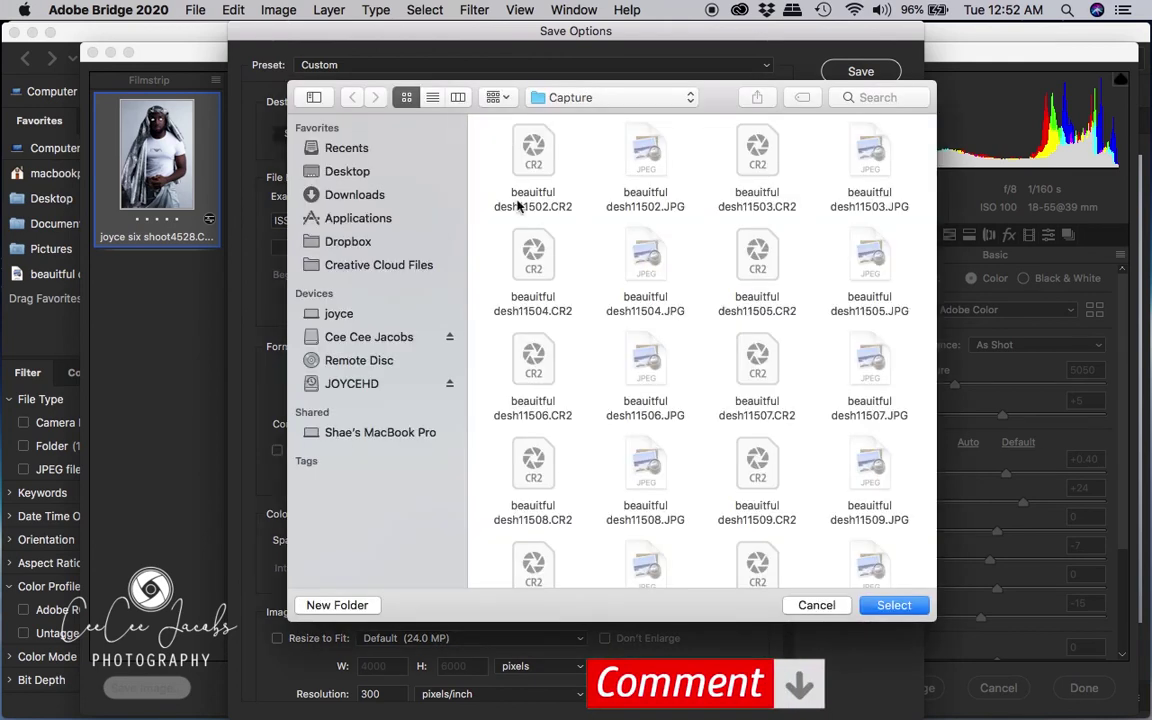
click(585, 97)
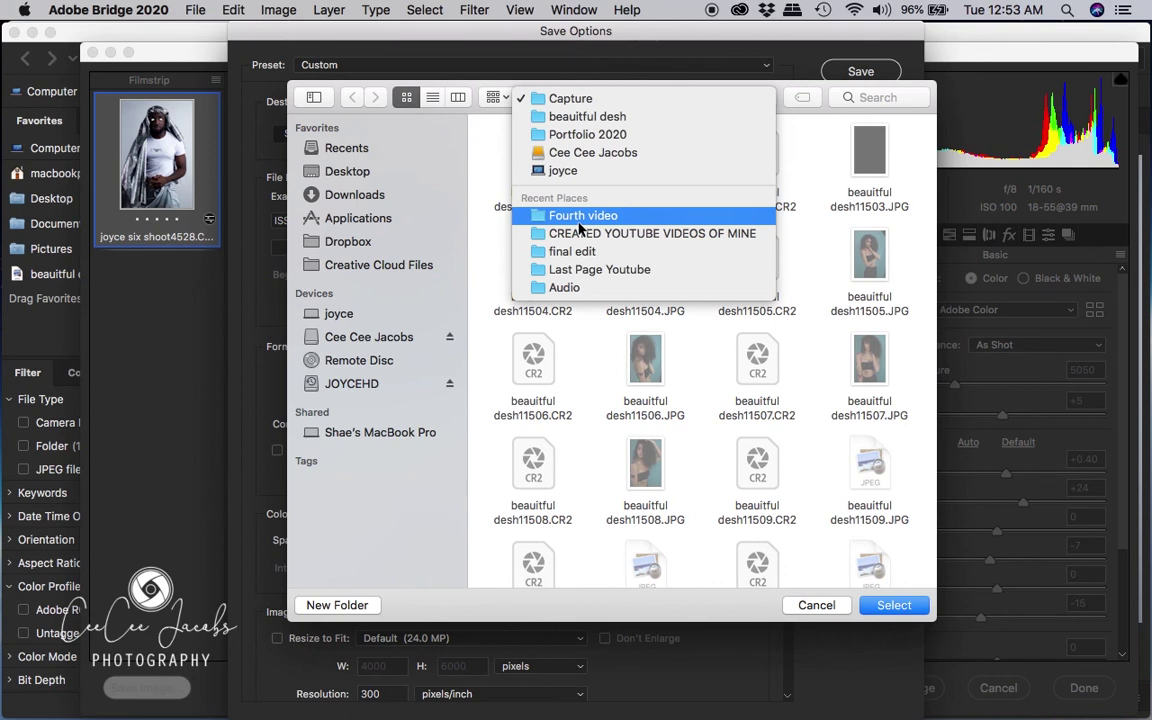
click(600, 136)
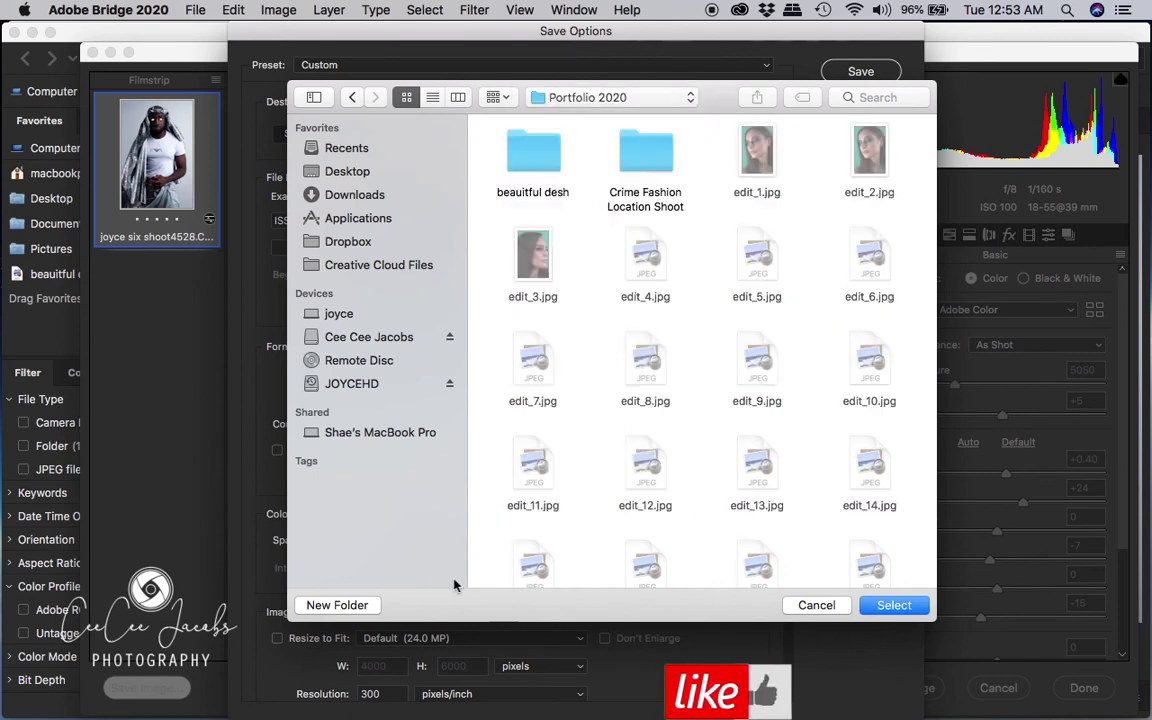
click(900, 606)
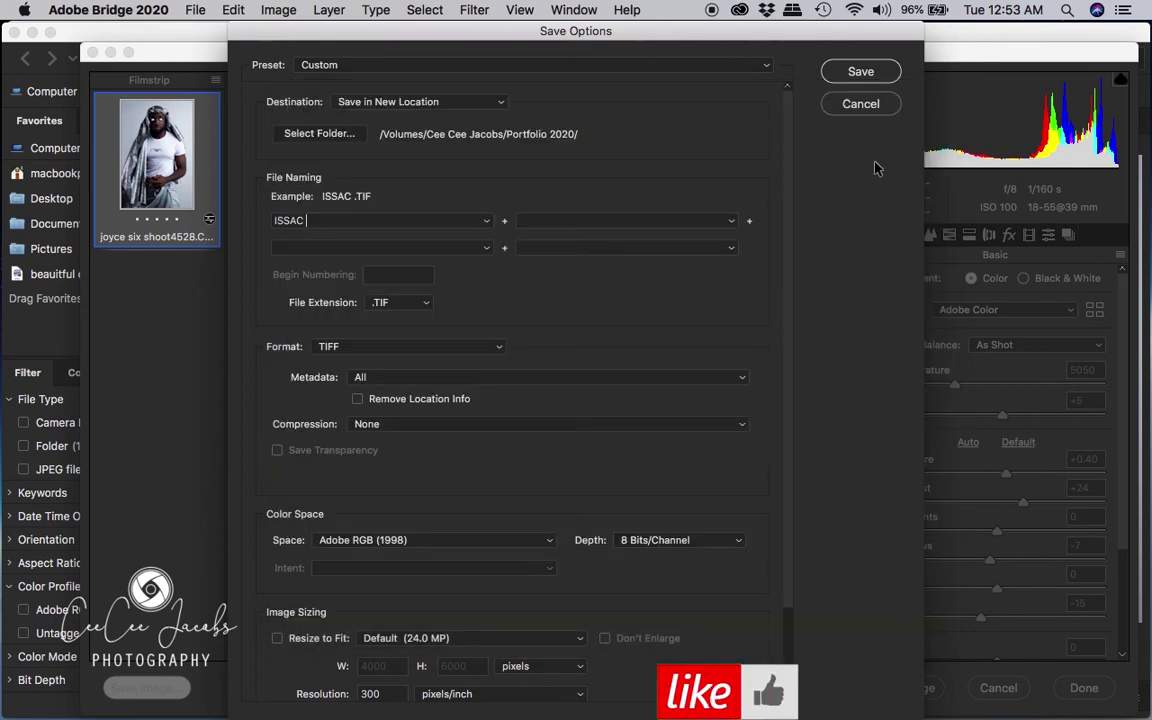
click(860, 76)
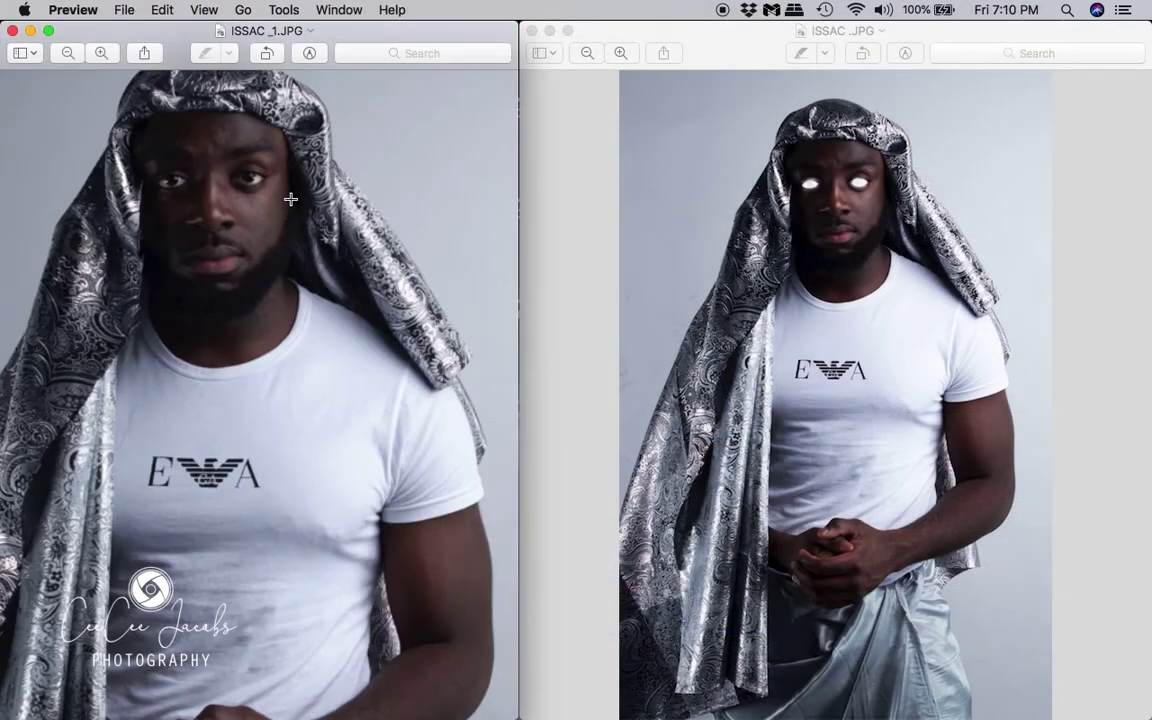
Step: In Preview, compare the model's eyes up close in the unedited and the edited portrait side by side
scroll(198, 298, up, 5)
scroll(250, 248, up, 5)
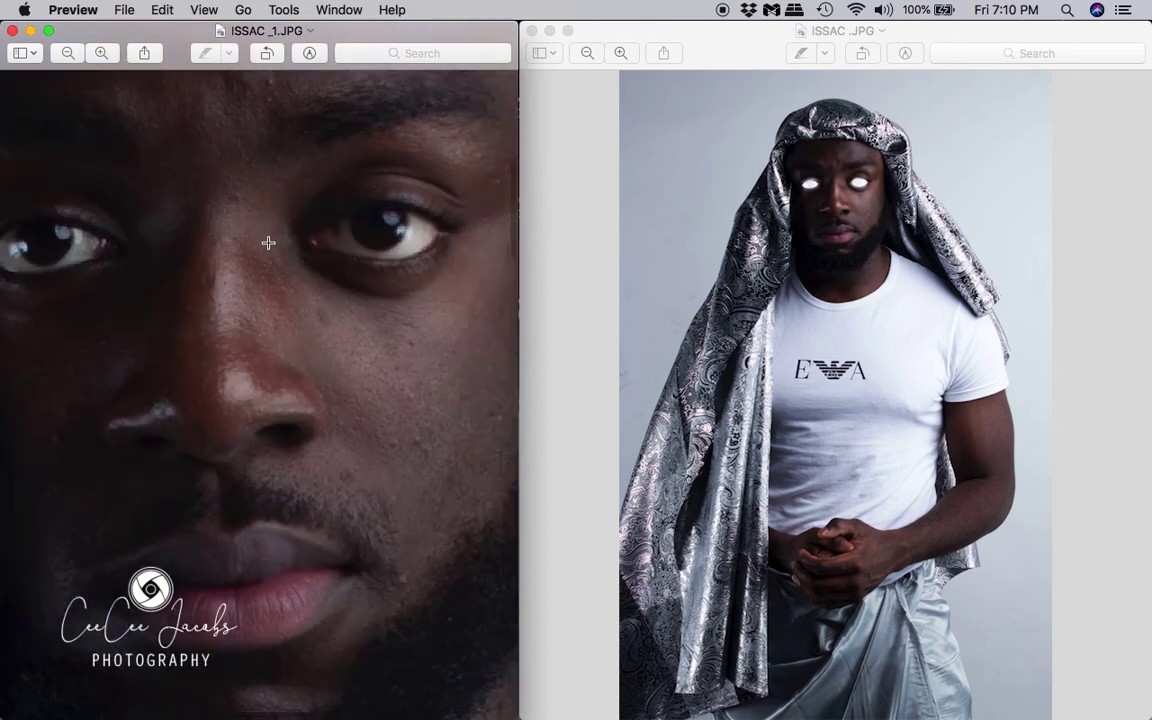
scroll(432, 296, up, 3)
scroll(432, 296, down, 2)
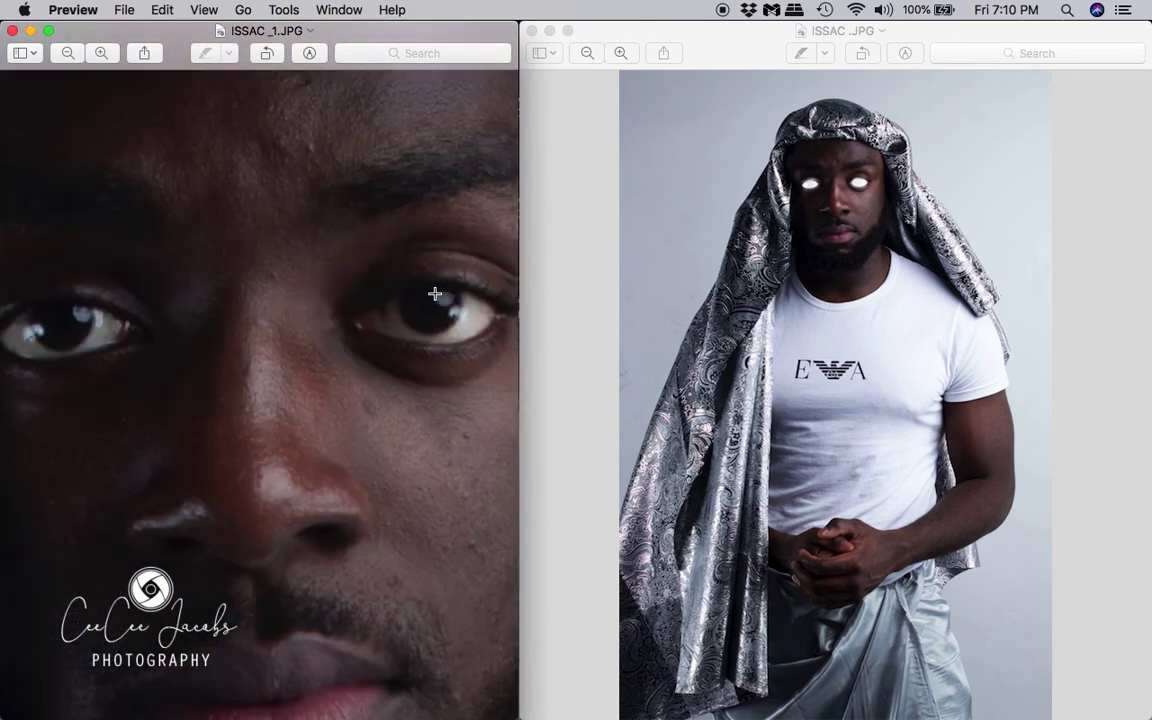
click(820, 199)
scroll(828, 293, up, 8)
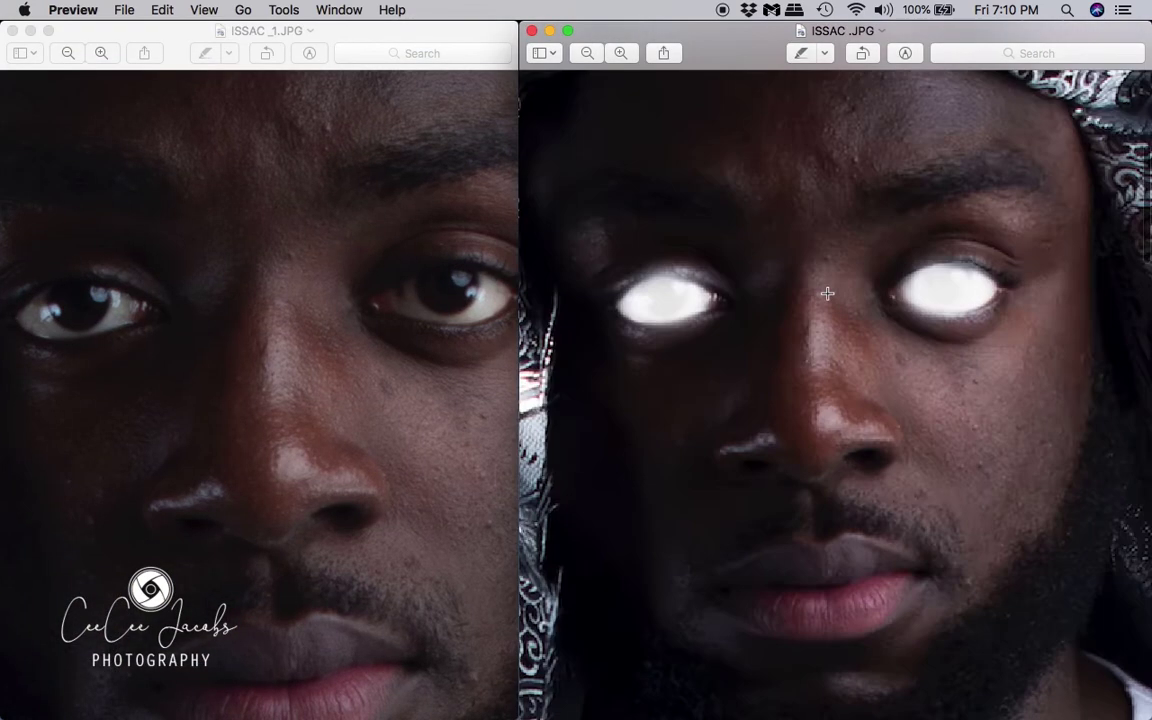
scroll(830, 290, down, 2)
scroll(831, 289, down, 1)
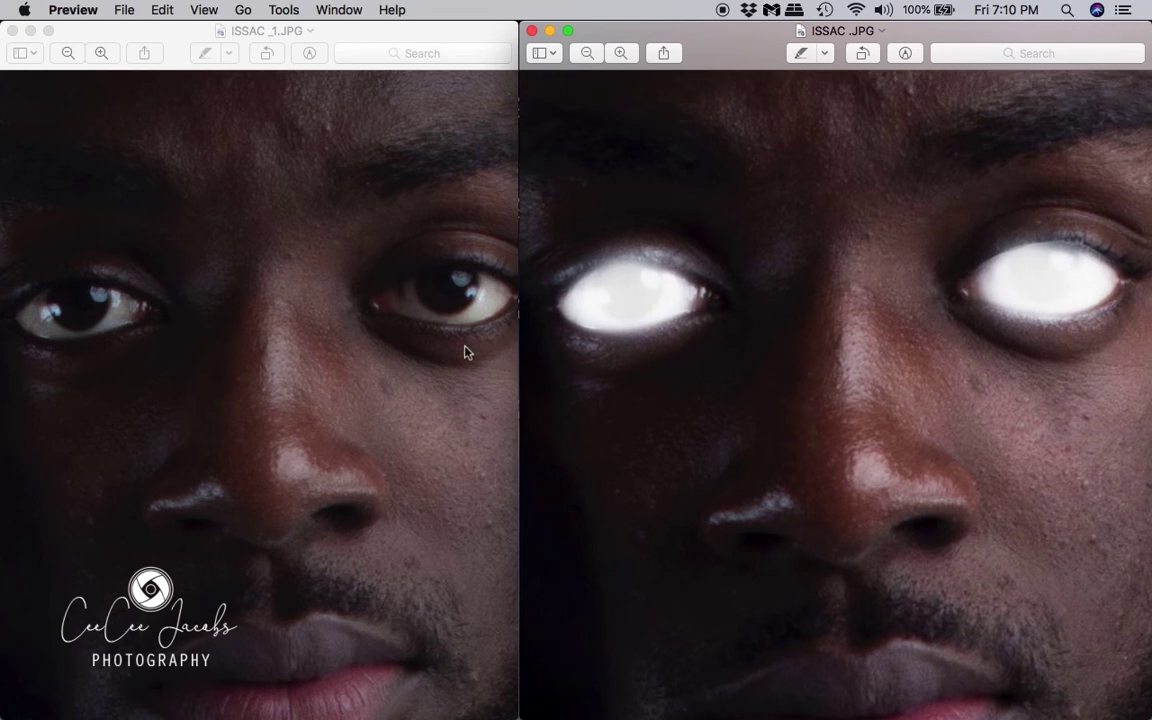
scroll(406, 352, up, 3)
scroll(406, 355, down, 3)
scroll(406, 356, down, 1)
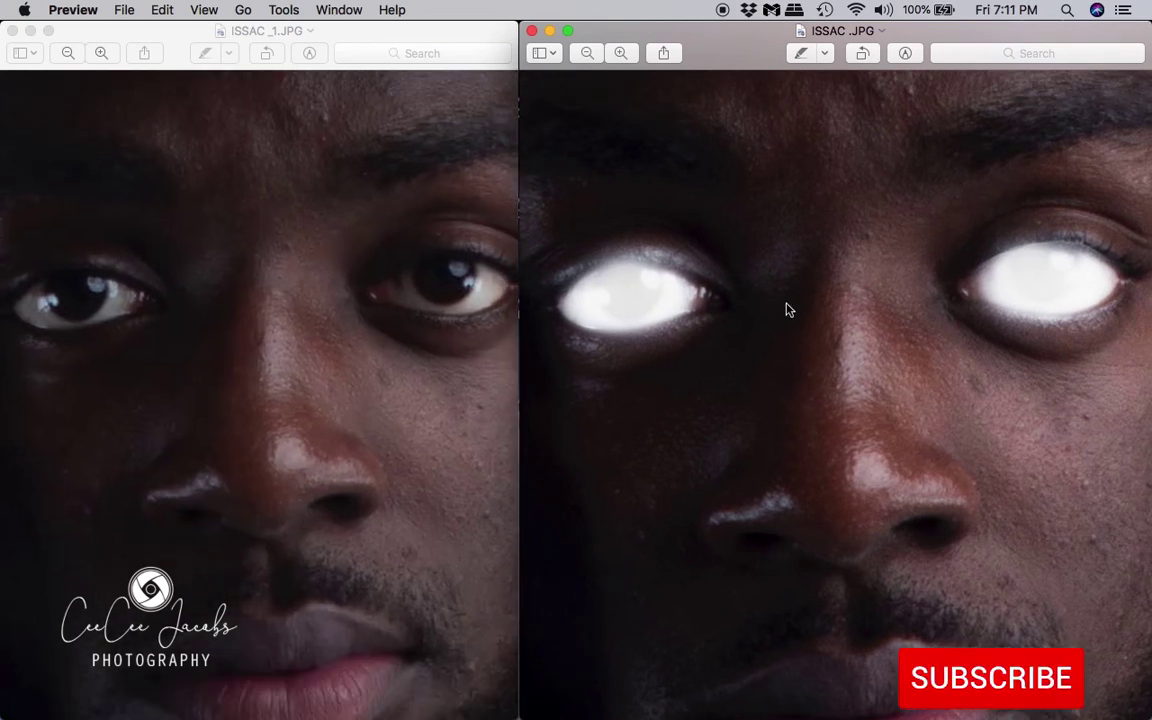
scroll(266, 424, up, 2)
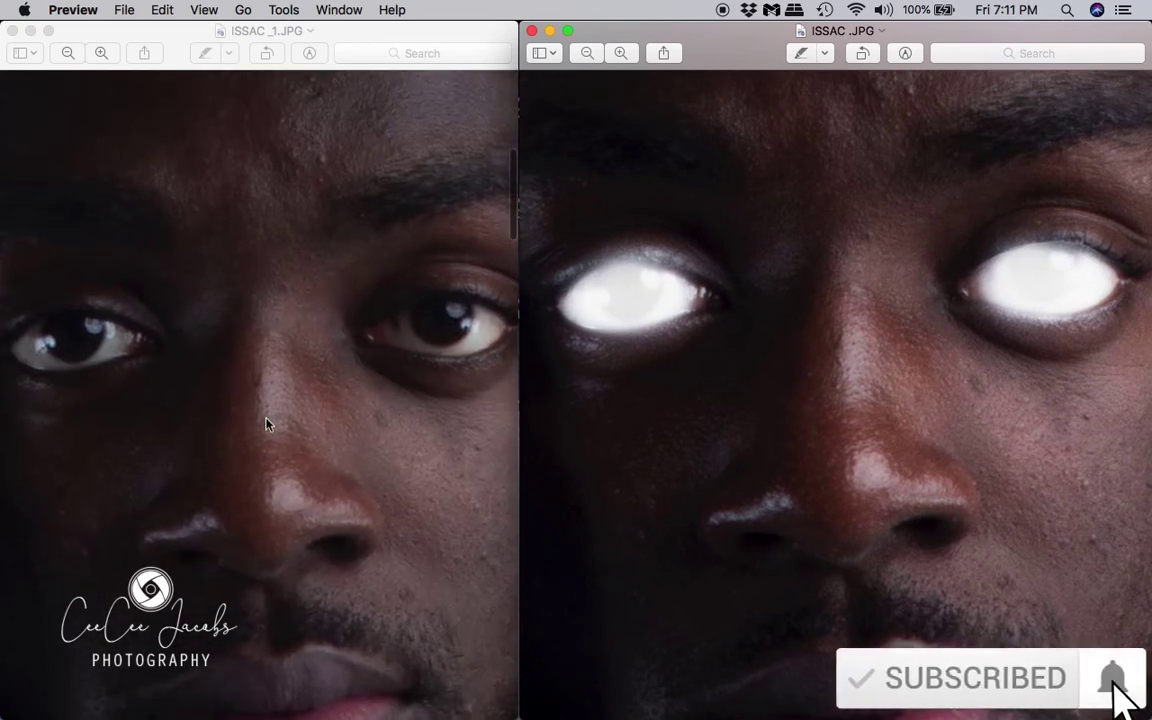
Step: Compare the model's whole face in the edited and unedited portraits from farther out
scroll(648, 311, down, 5)
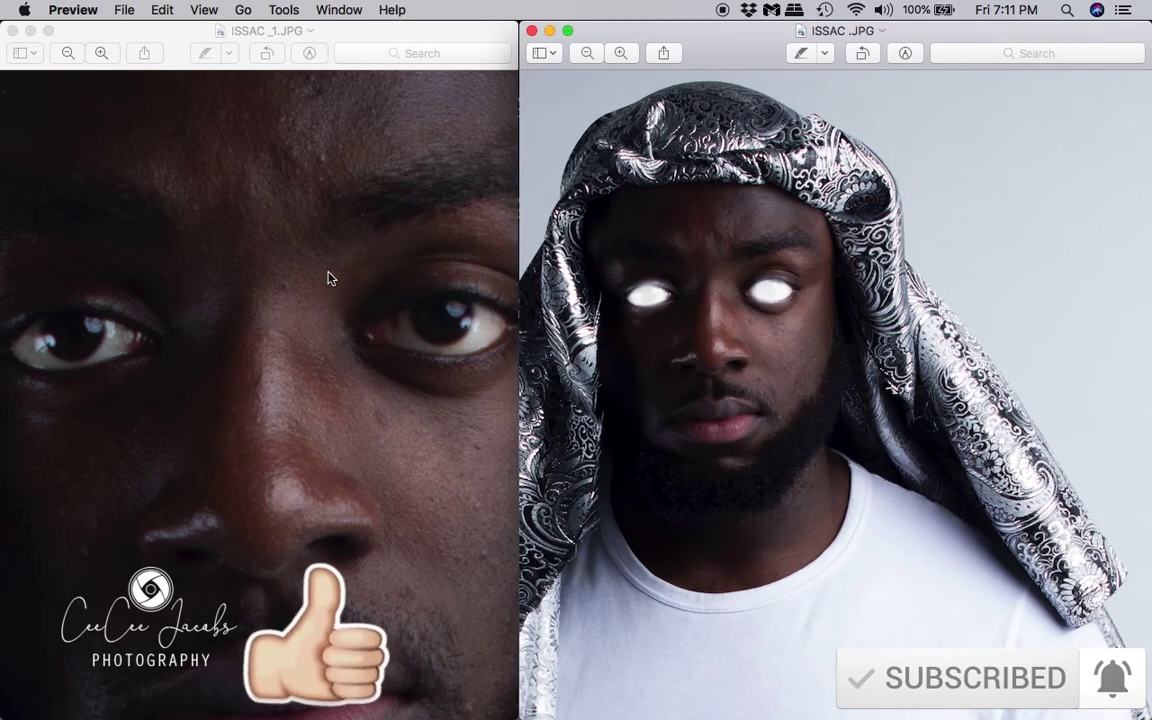
click(330, 278)
scroll(335, 277, down, 5)
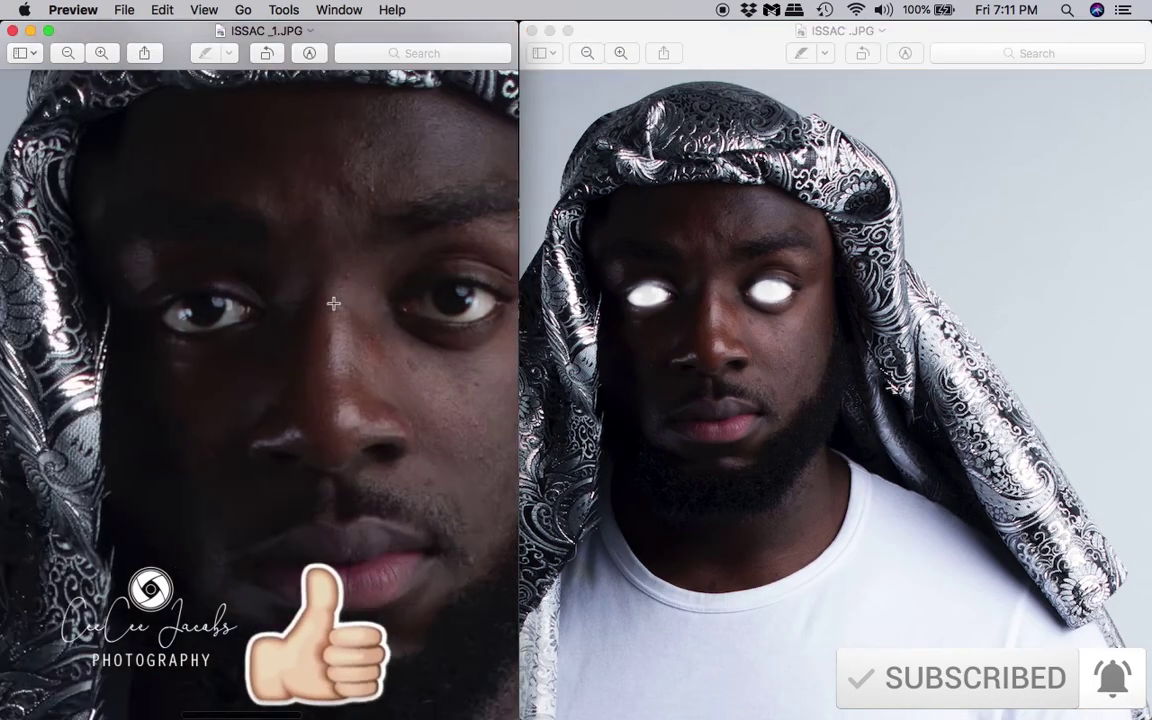